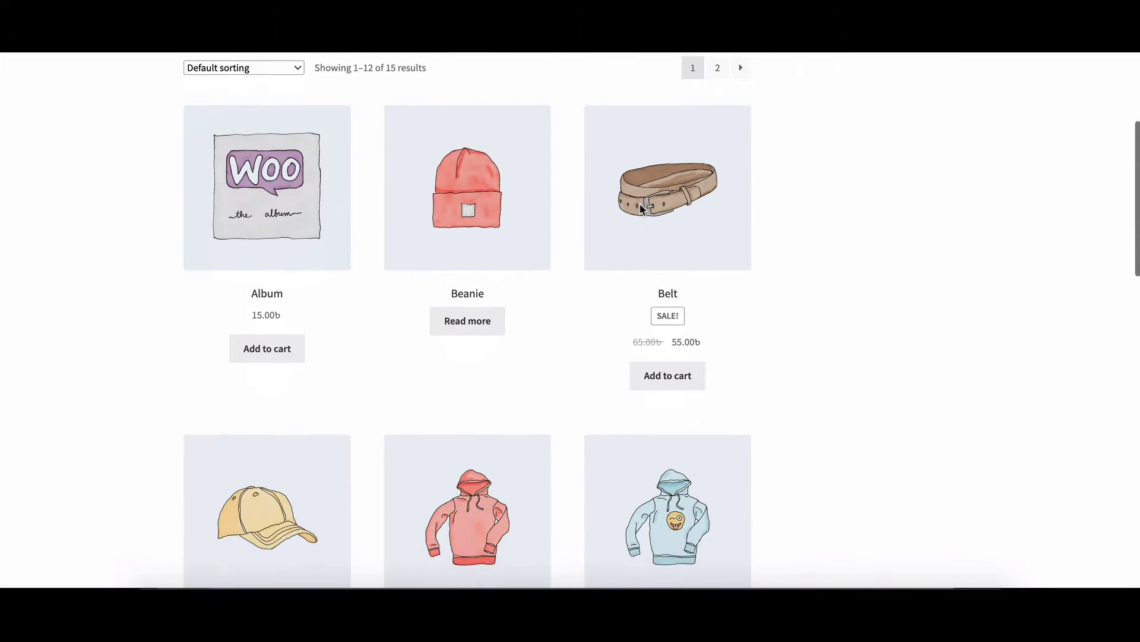
scroll(640, 210, "down", 1)
scroll(641, 209, "down", 3)
scroll(640, 209, "down", 1)
scroll(640, 209, "down", 3)
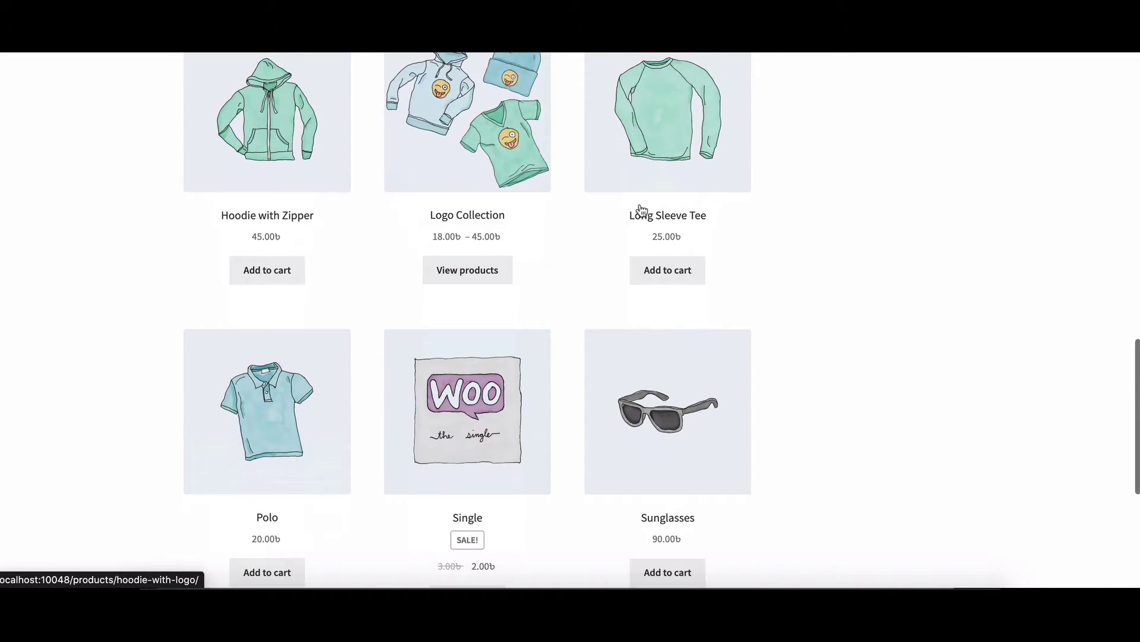
scroll(640, 209, "down", 1)
scroll(639, 210, "down", 2)
scroll(641, 210, "up", 2)
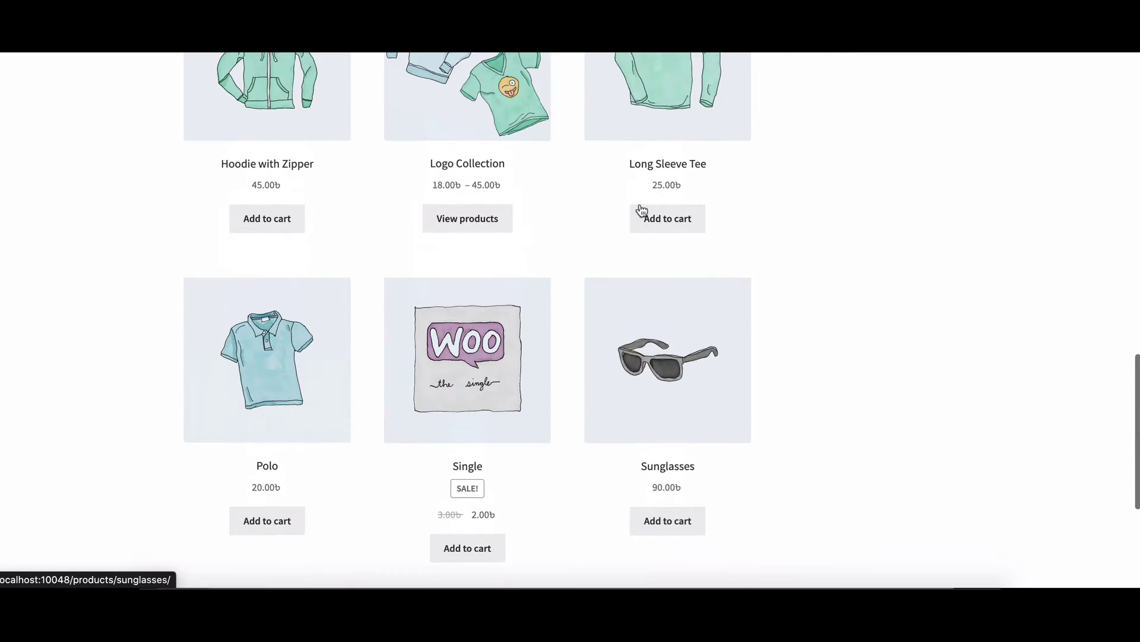
scroll(641, 209, "up", 1)
scroll(640, 209, "up", 2)
scroll(639, 209, "up", 2)
scroll(640, 210, "up", 1)
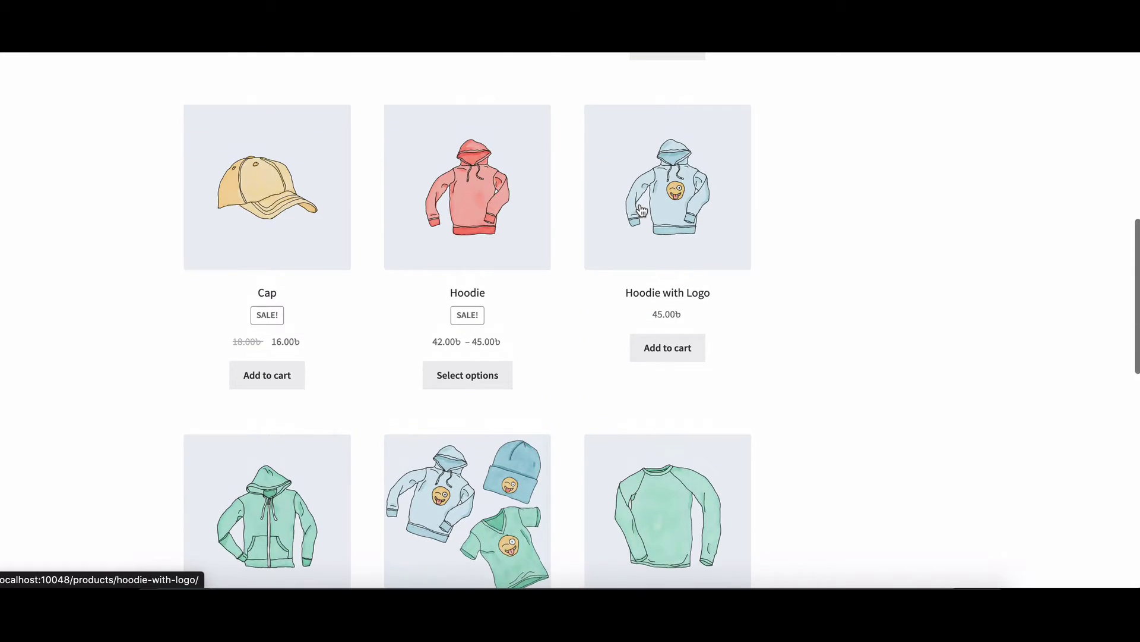
scroll(640, 209, "up", 2)
scroll(640, 209, "down", 1)
- Open the Cap product page from the Shop page
left_click(267, 331)
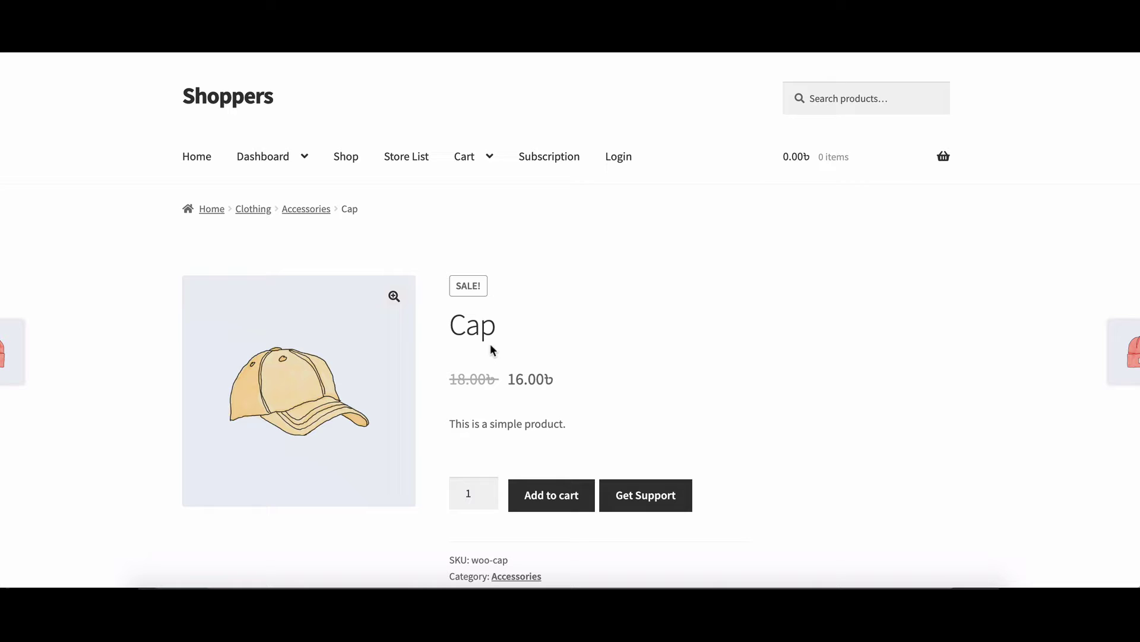
scroll(495, 452, "down", 1)
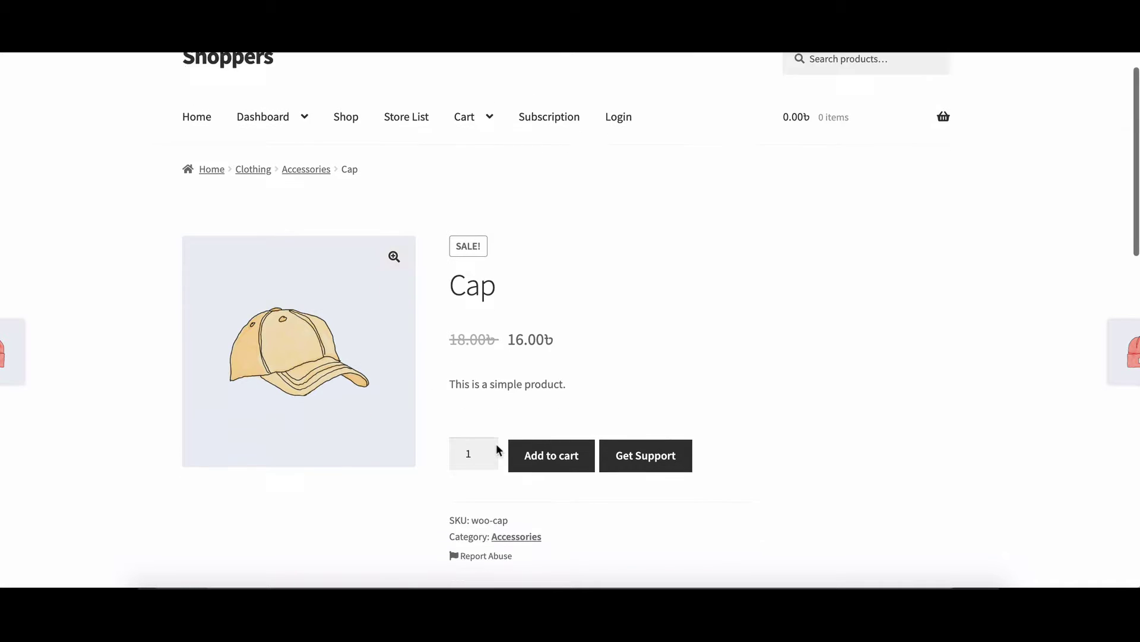
scroll(496, 450, "down", 1)
scroll(496, 451, "down", 1)
scroll(496, 450, "down", 2)
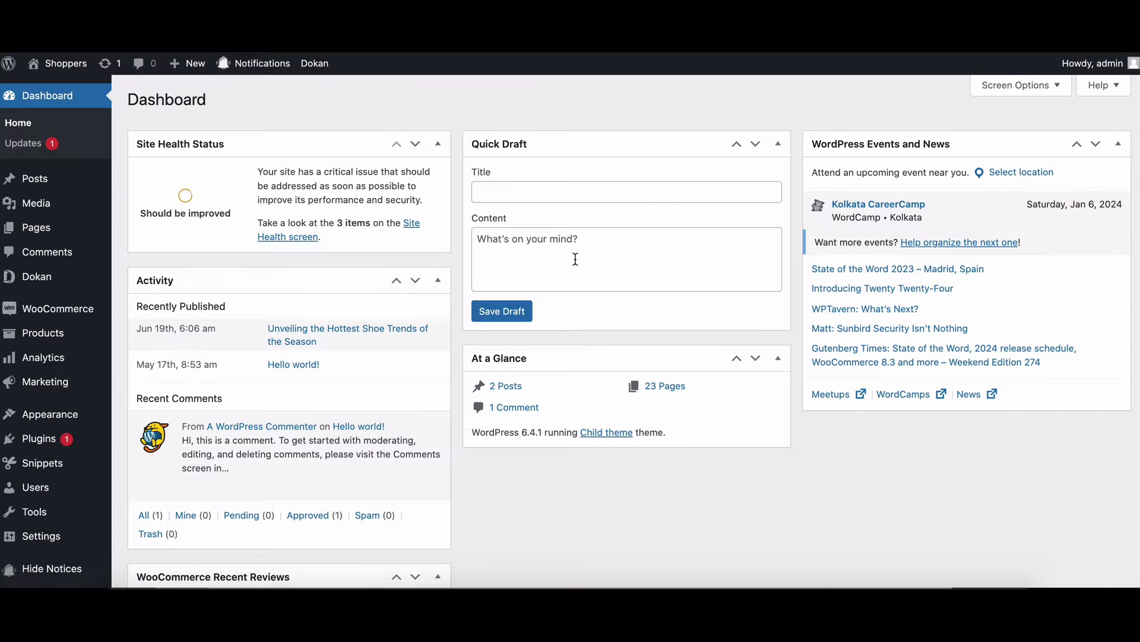
scroll(575, 259, "down", 1)
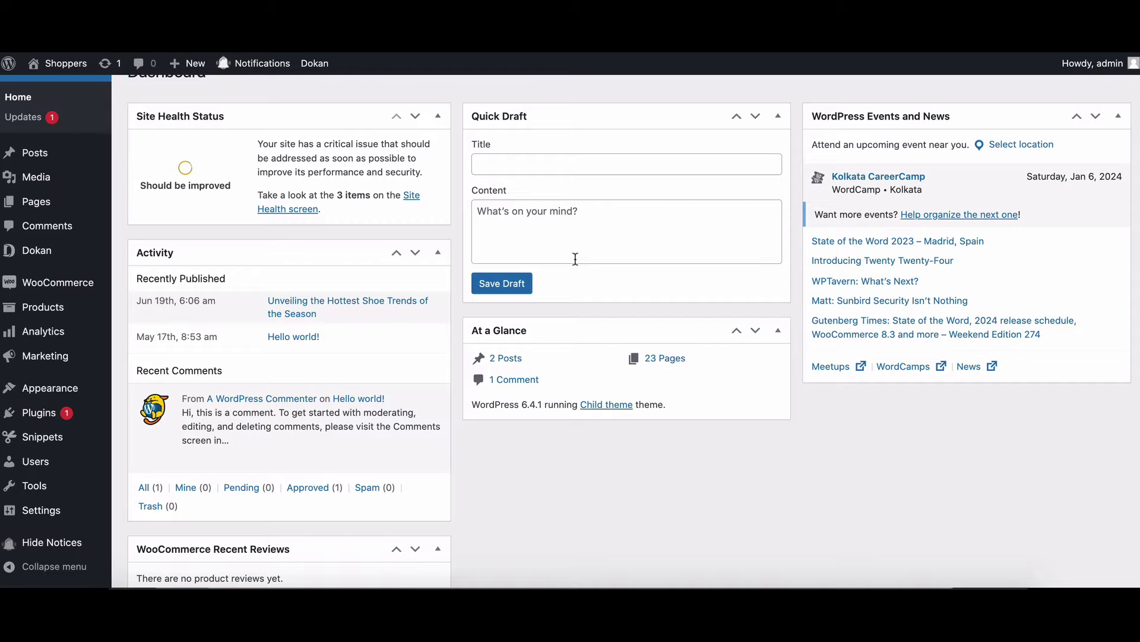
scroll(575, 258, "down", 1)
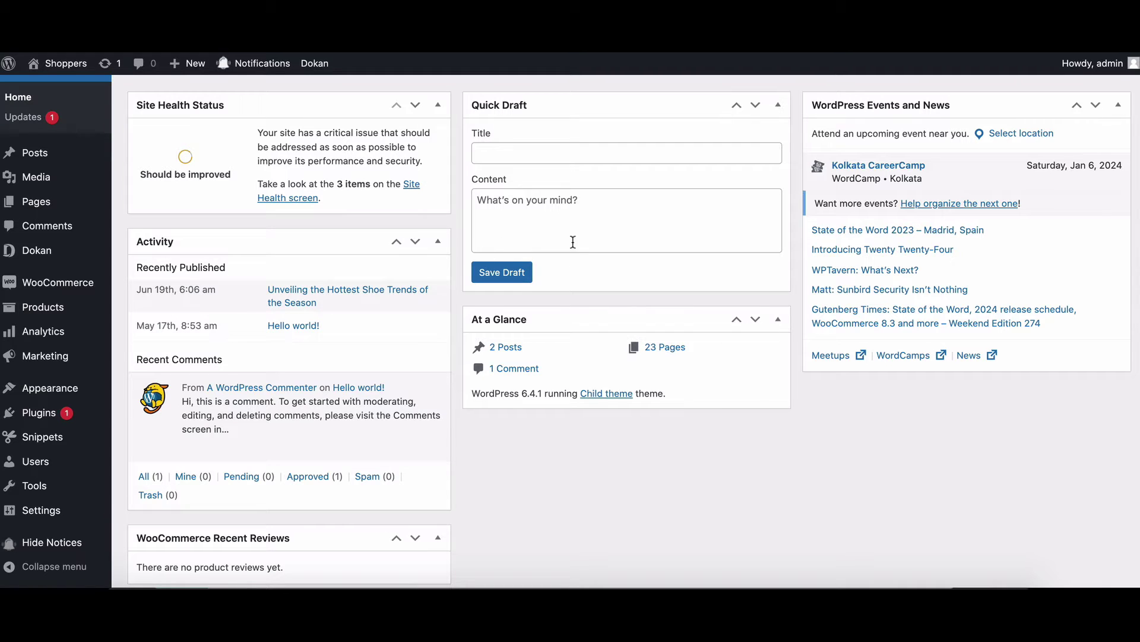
mouse_move(43, 307)
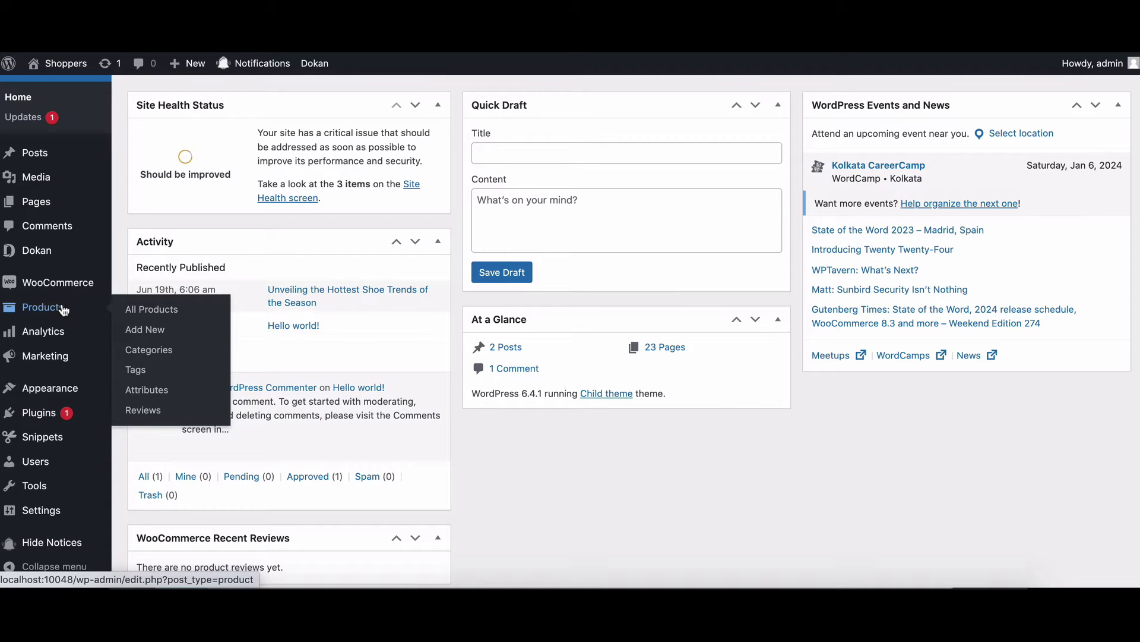
- On Products > Attributes, add an attribute named Color with slug 'c'
left_click(146, 392)
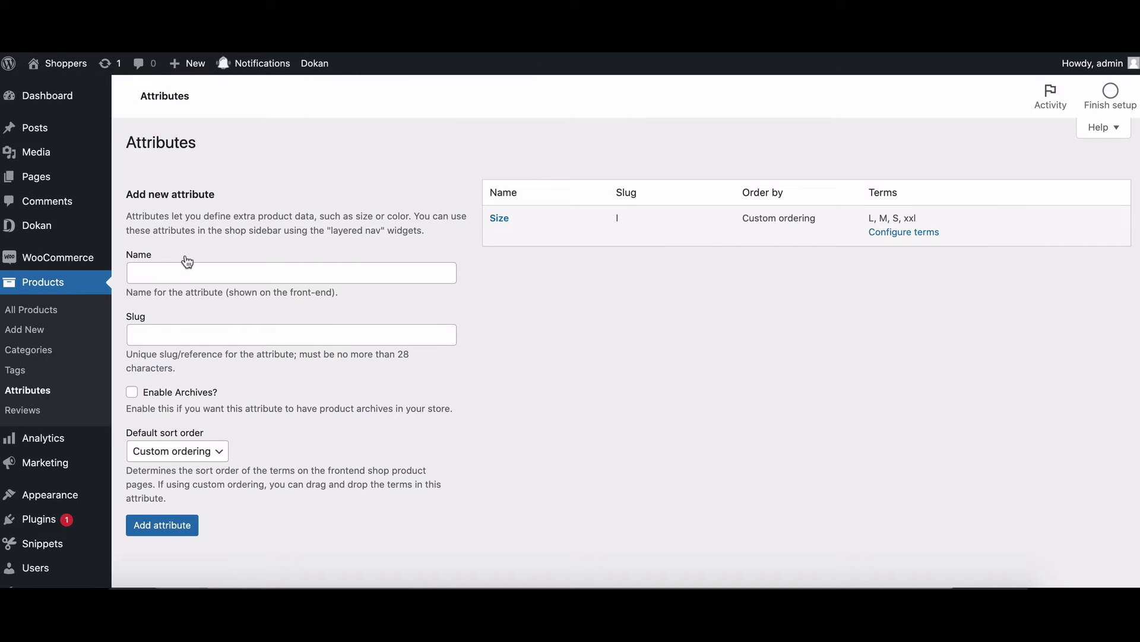
left_click(177, 273)
type("Color")
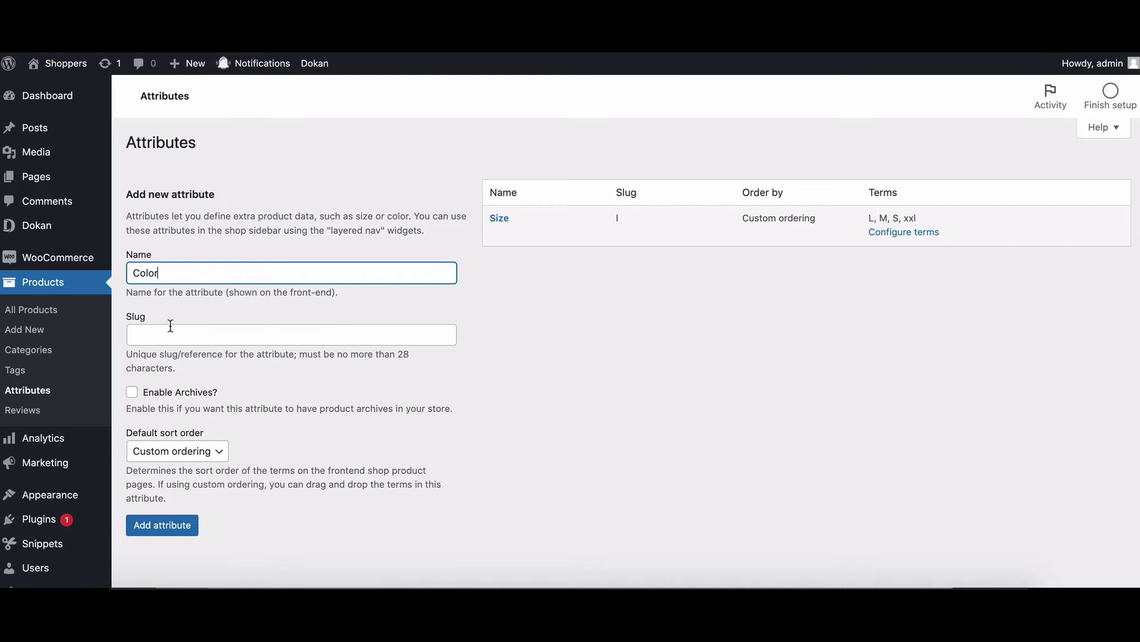
left_click(171, 330)
type("C")
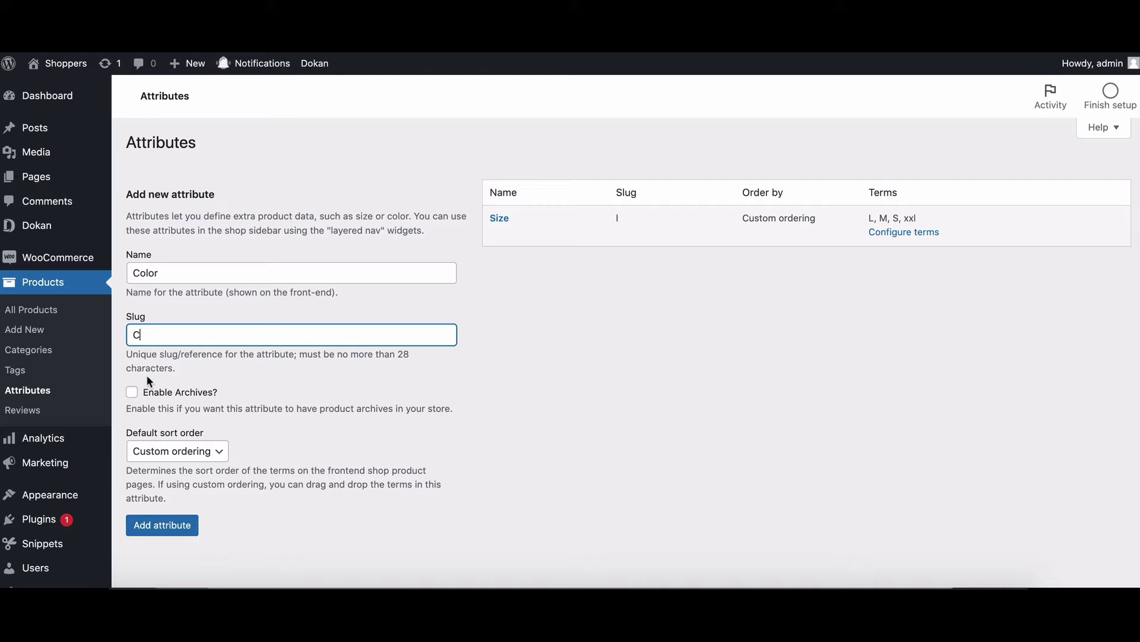
left_click(158, 524)
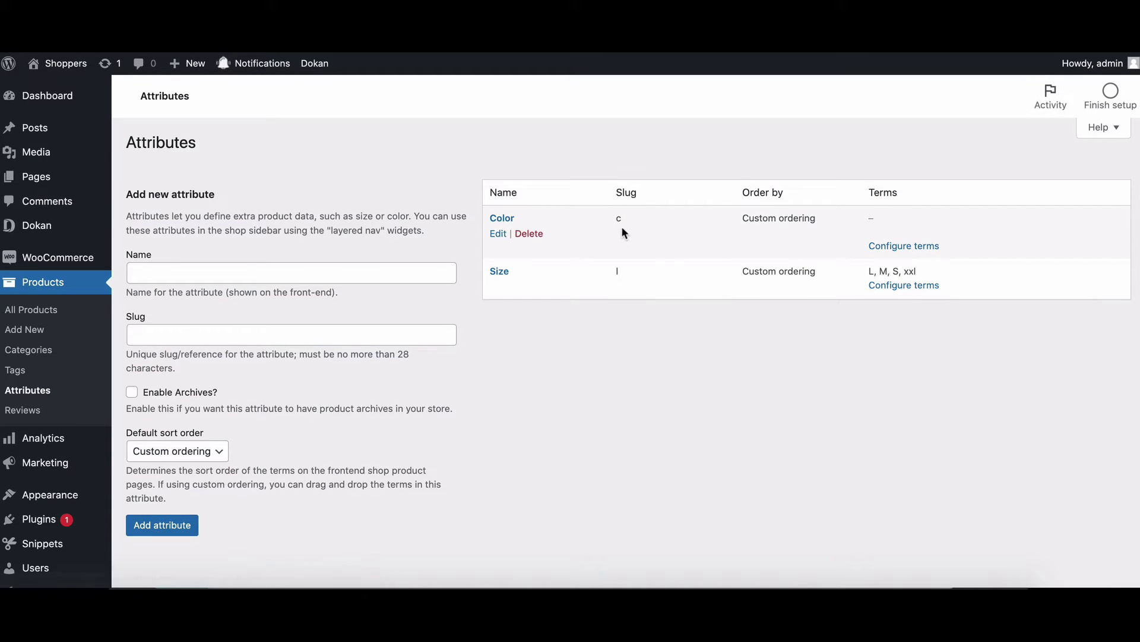
- Open the Color attribute's terms and add Red, Blue and Black
left_click(907, 247)
type("Red")
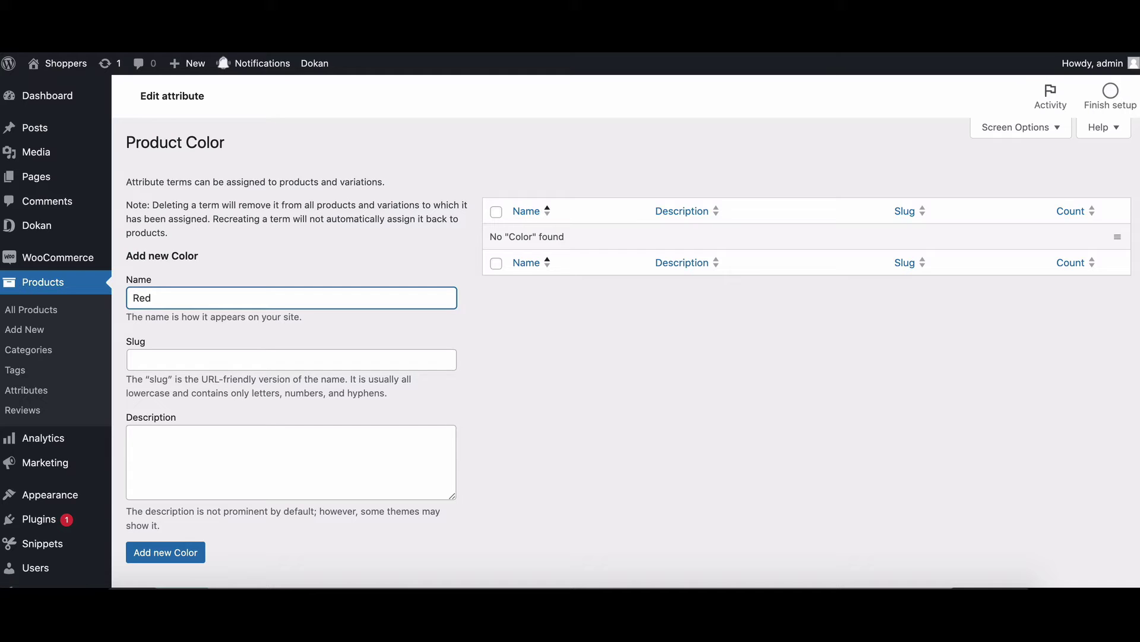
left_click(137, 366)
type("C")
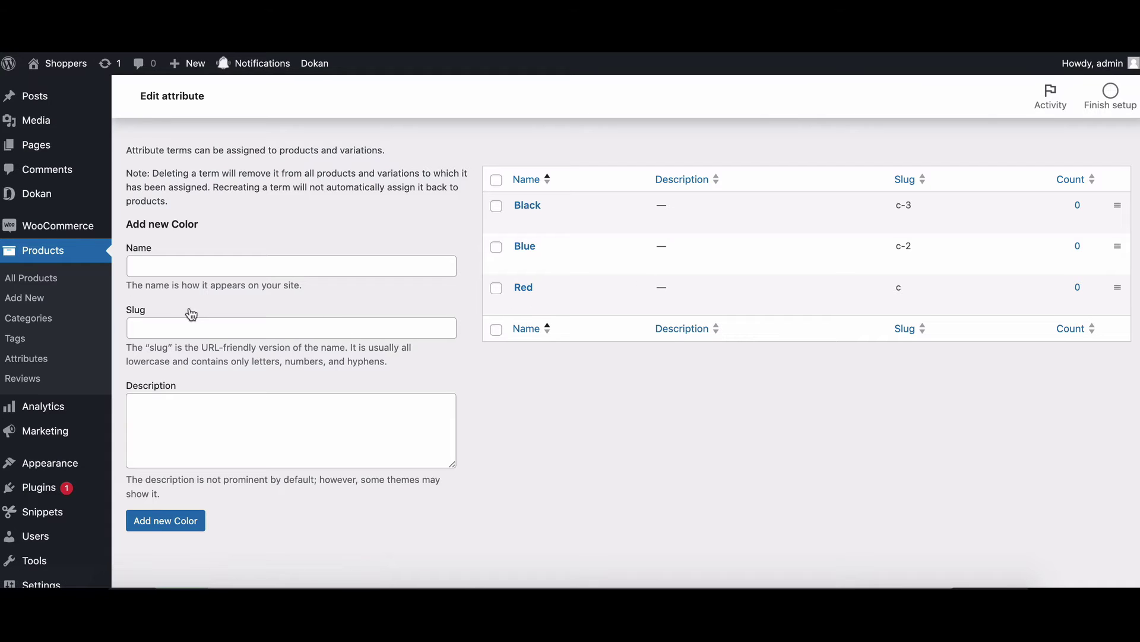
- Open the Cap product for editing from the All Products list
left_click(42, 281)
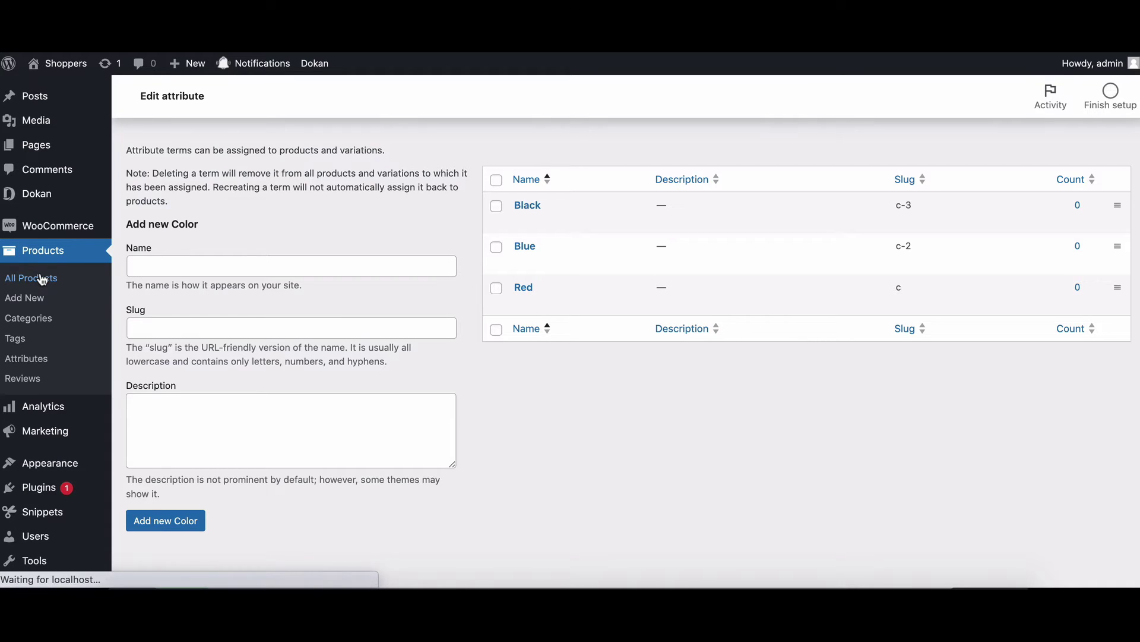
scroll(204, 289, "down", 1)
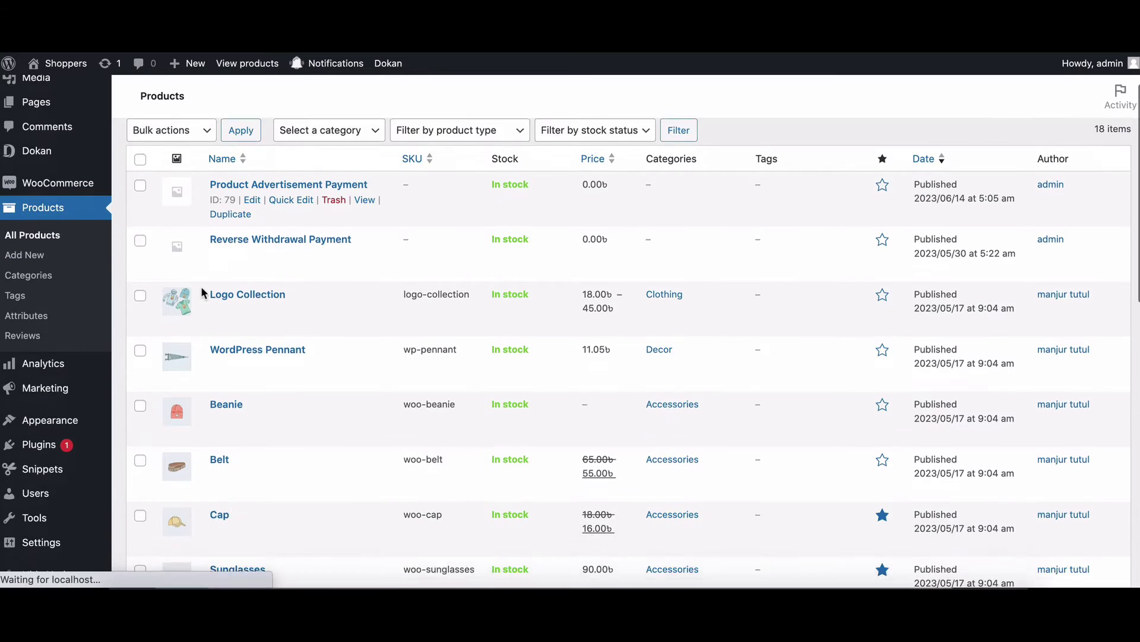
scroll(202, 293, "down", 2)
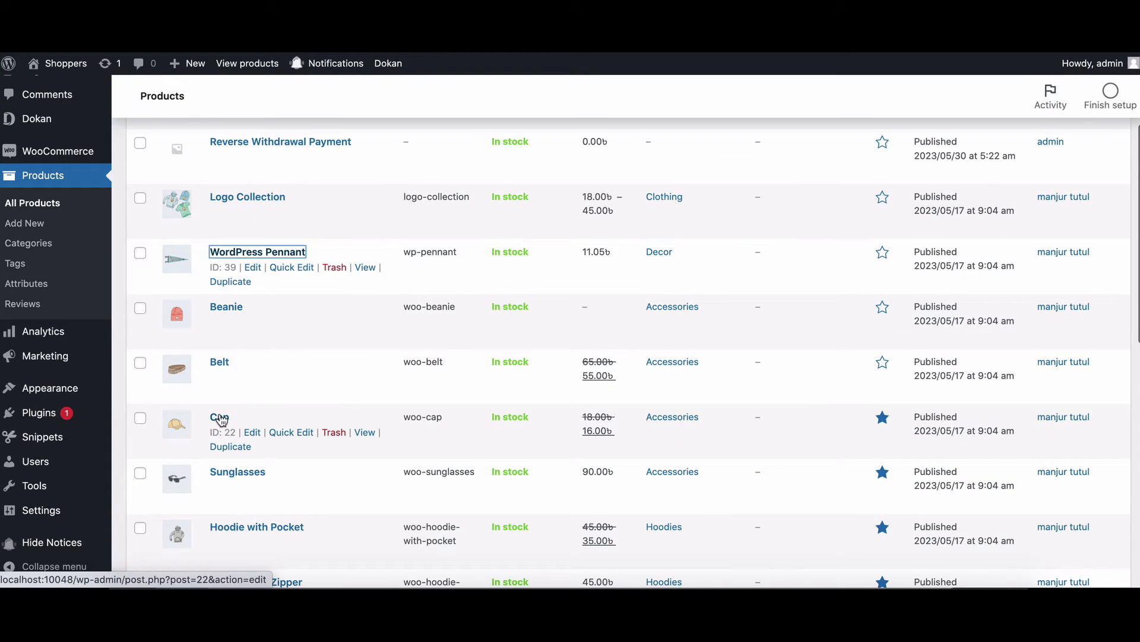
left_click(252, 436)
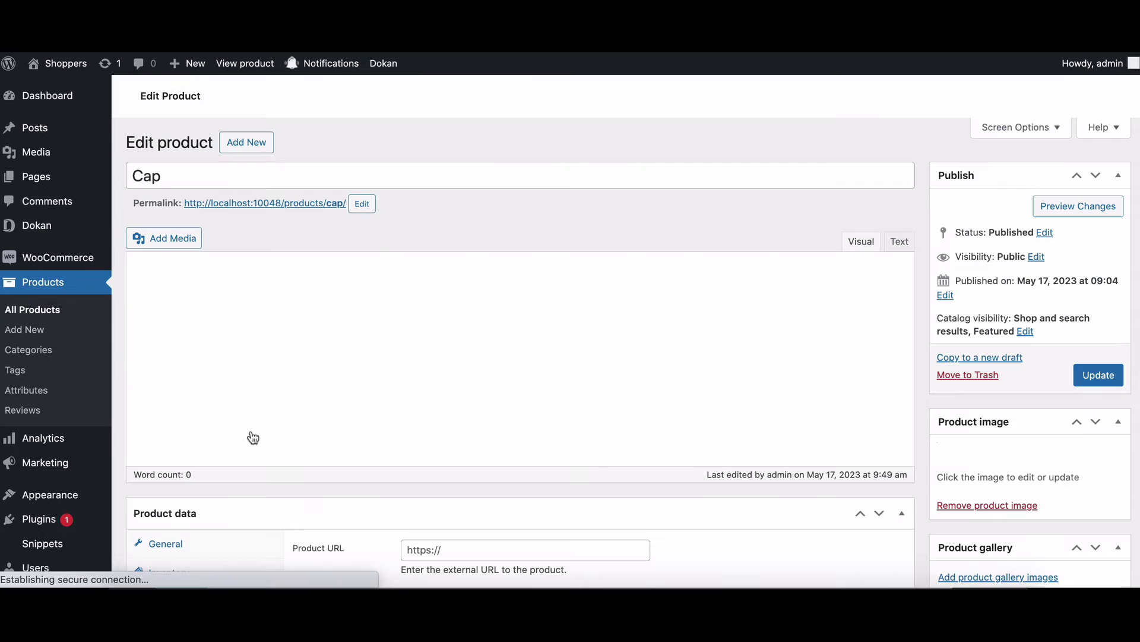
scroll(280, 392, "down", 3)
scroll(208, 406, "down", 2)
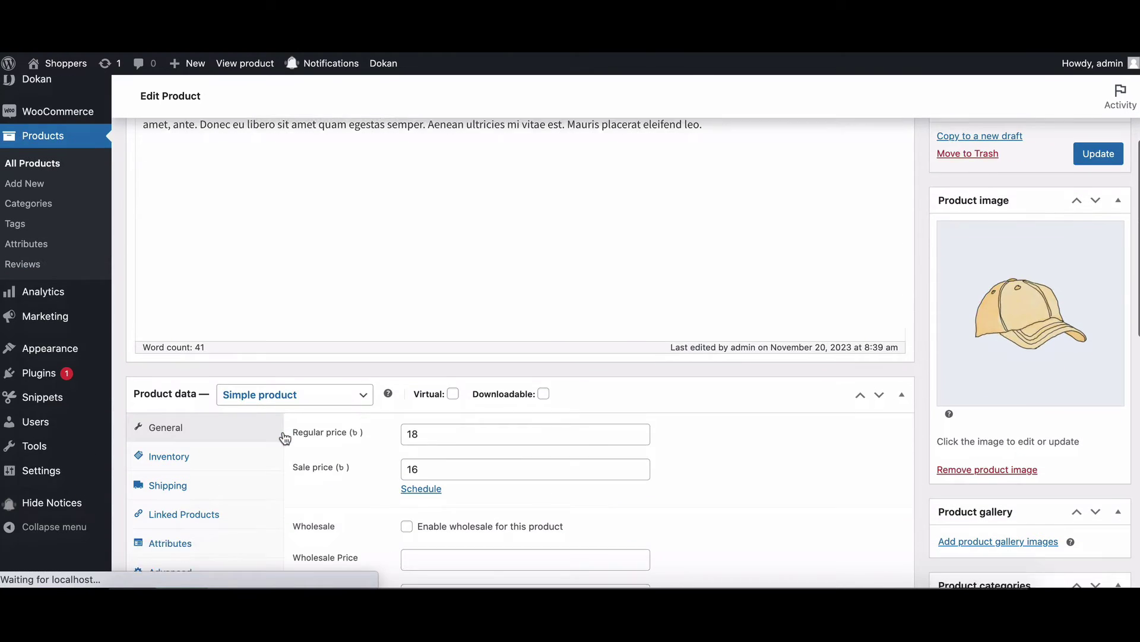
- Make Cap a variable product and add the Color attribute to it
left_click(352, 361)
left_click(291, 406)
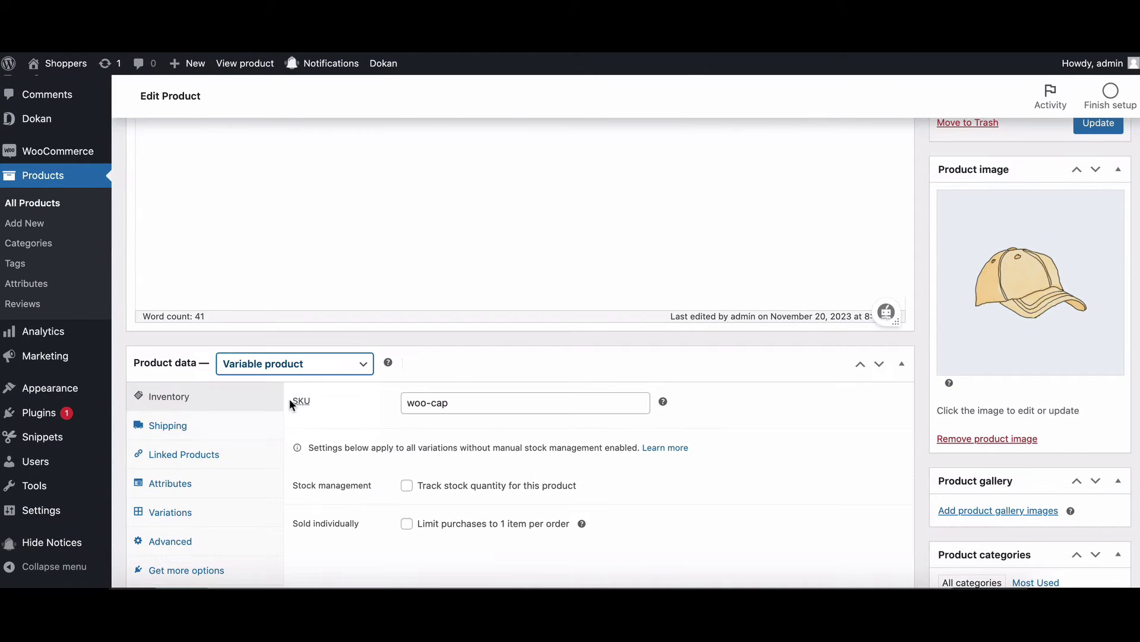
left_click(164, 487)
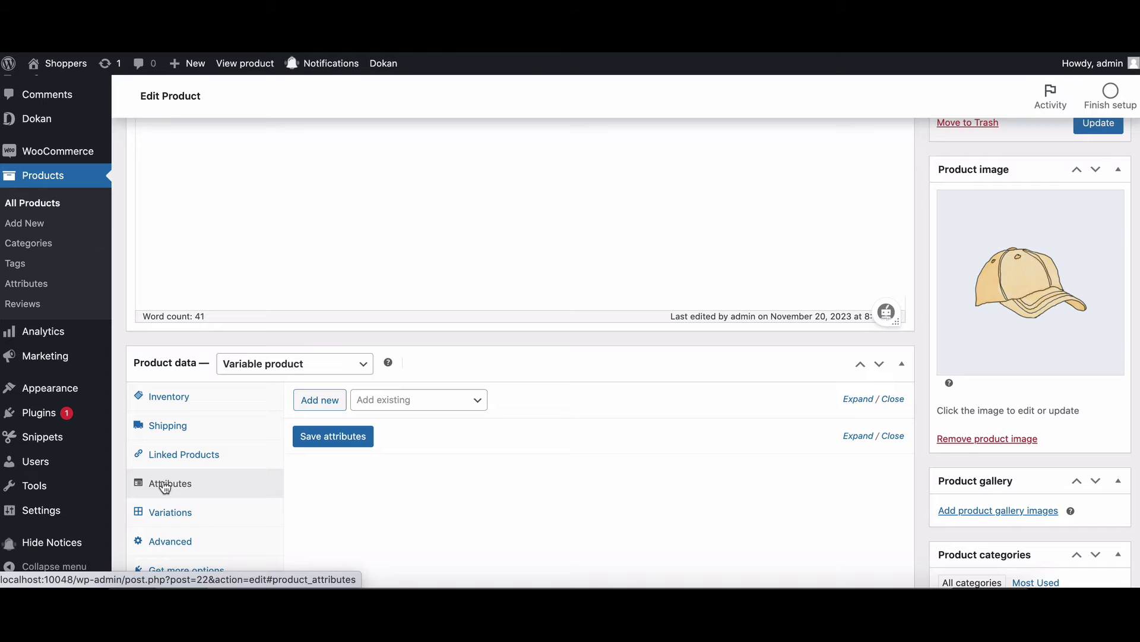
left_click(375, 399)
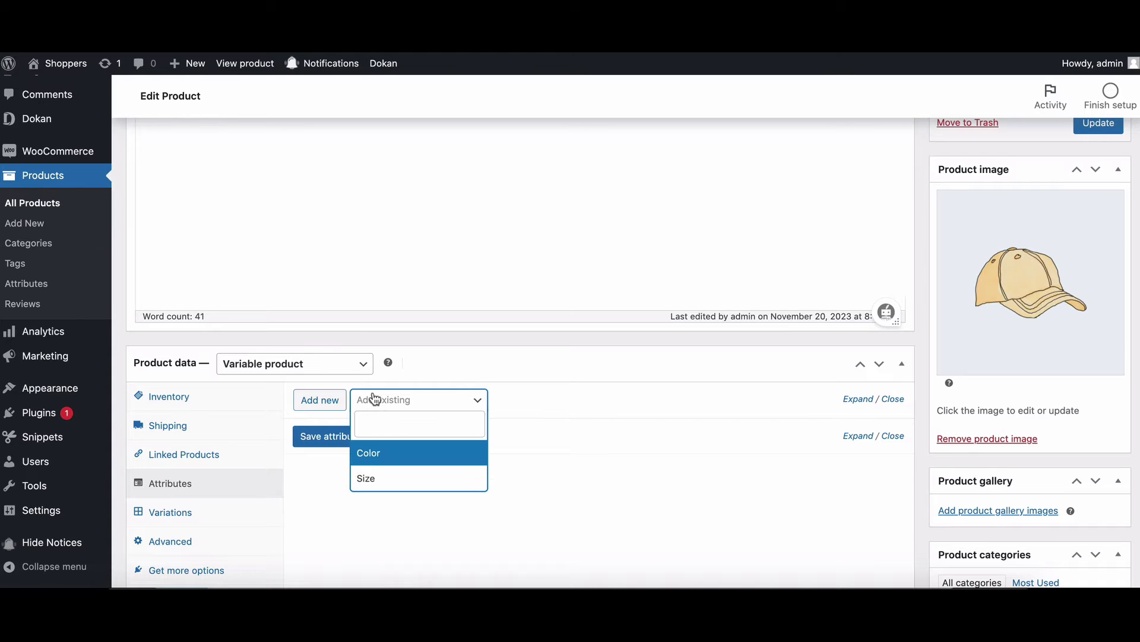
left_click(371, 455)
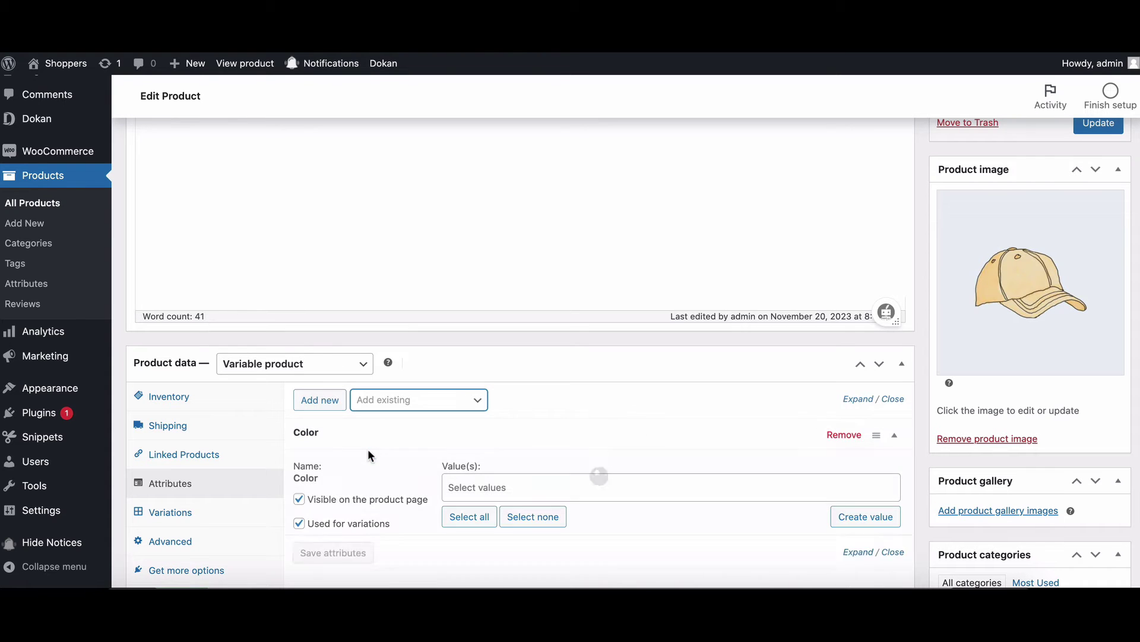
- Select all Color values (Black, Blue, Red), save the attributes, and view Variations
left_click(470, 519)
scroll(401, 535, "down", 1)
left_click(348, 521)
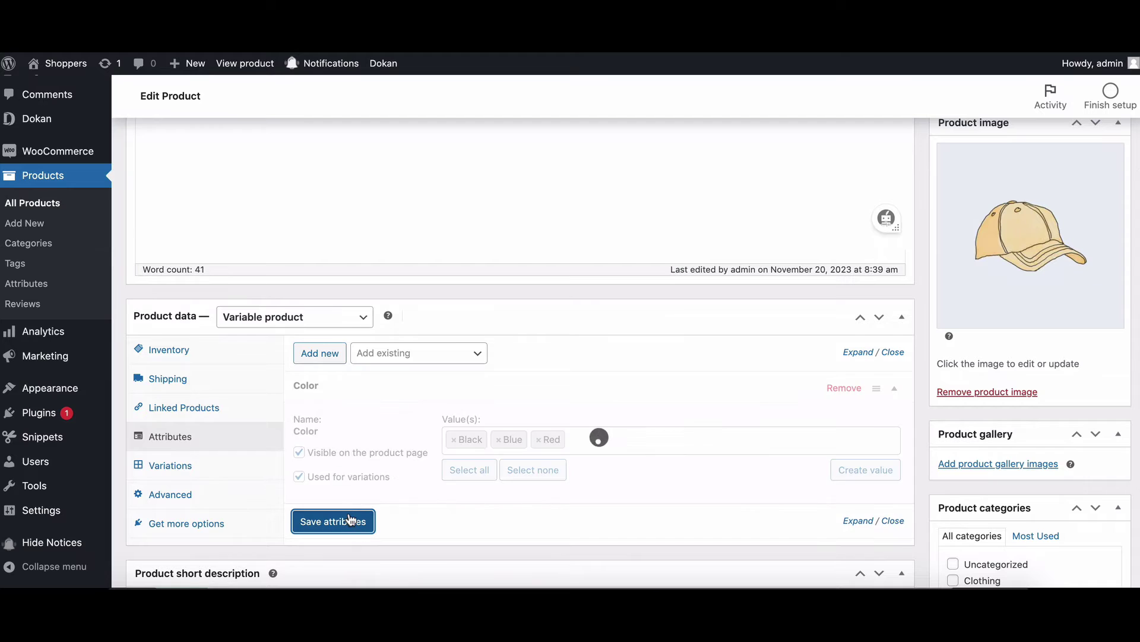
left_click(191, 465)
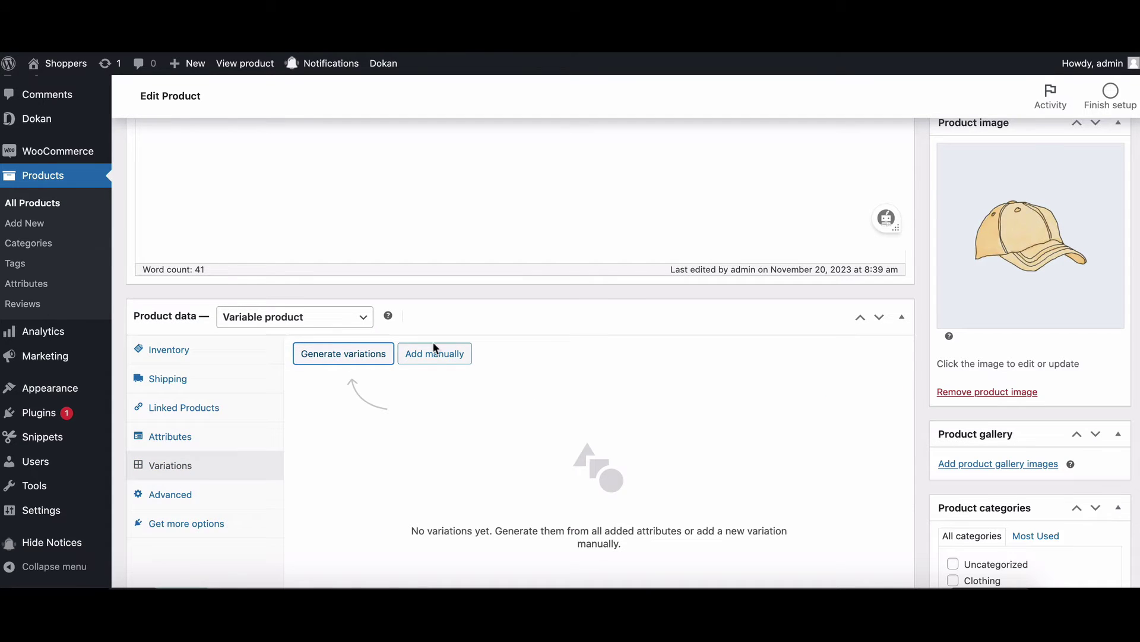
- Add two variations manually and set variation #163 to Black
left_click(429, 354)
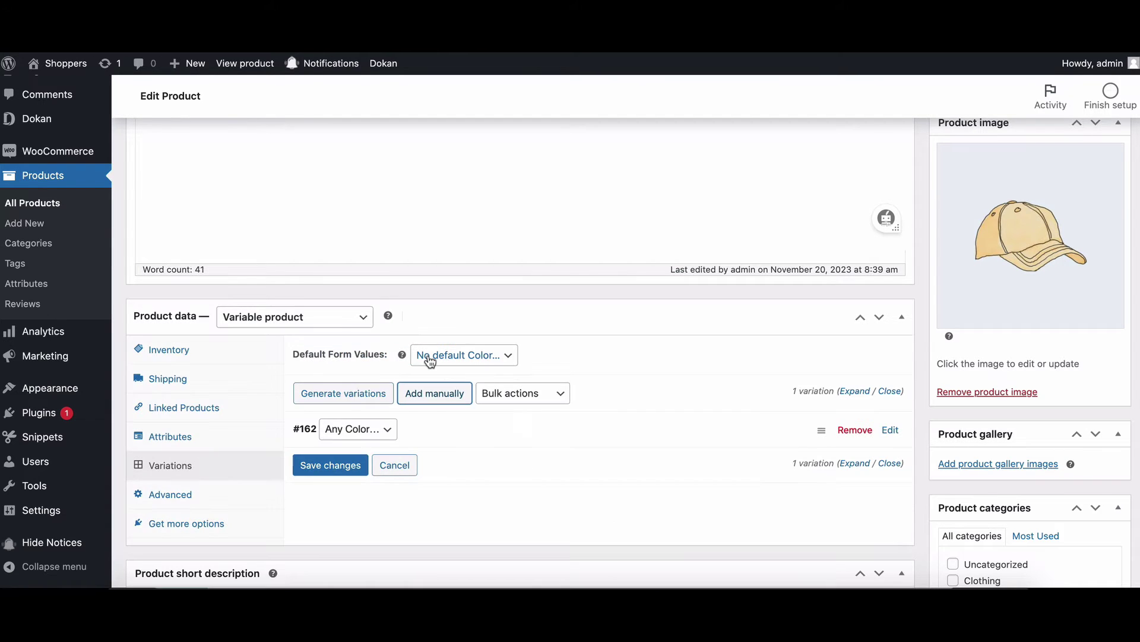
left_click(434, 393)
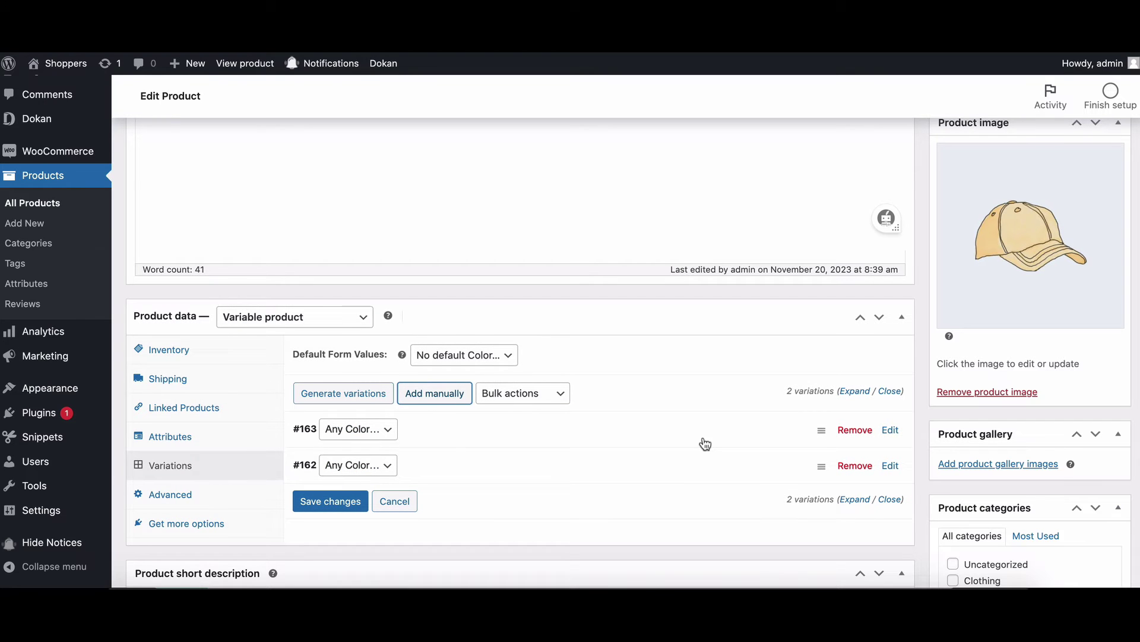
left_click(890, 430)
scroll(802, 401, "down", 2)
scroll(644, 362, "down", 1)
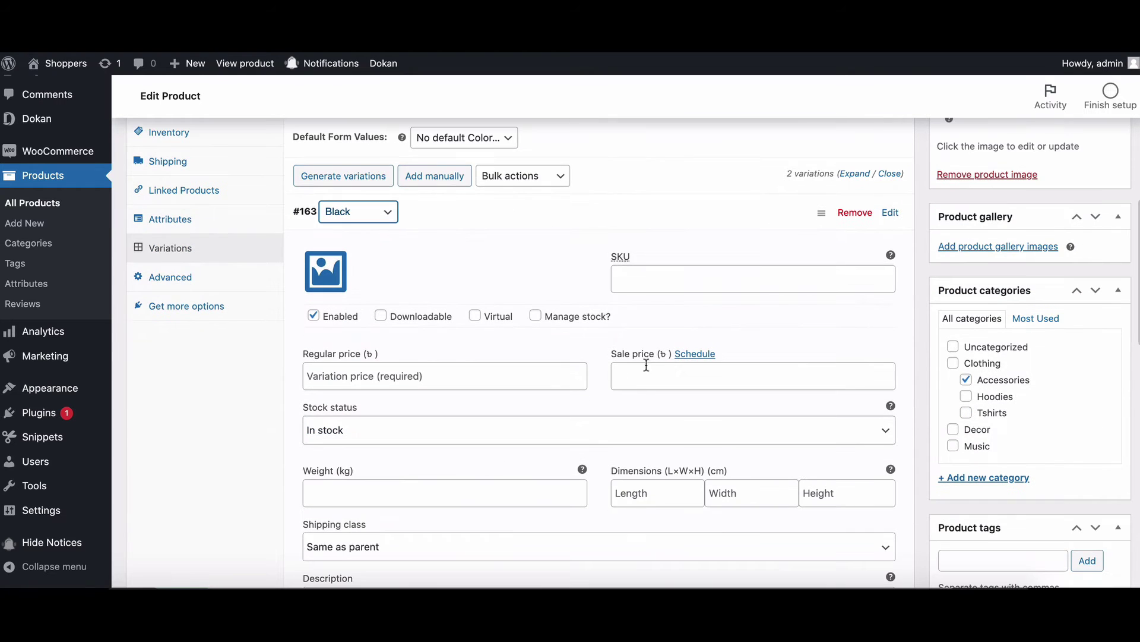
- Price the Black variation at 18 regular and 15 sale, then save
left_click(635, 376)
left_click(503, 378)
type("18")
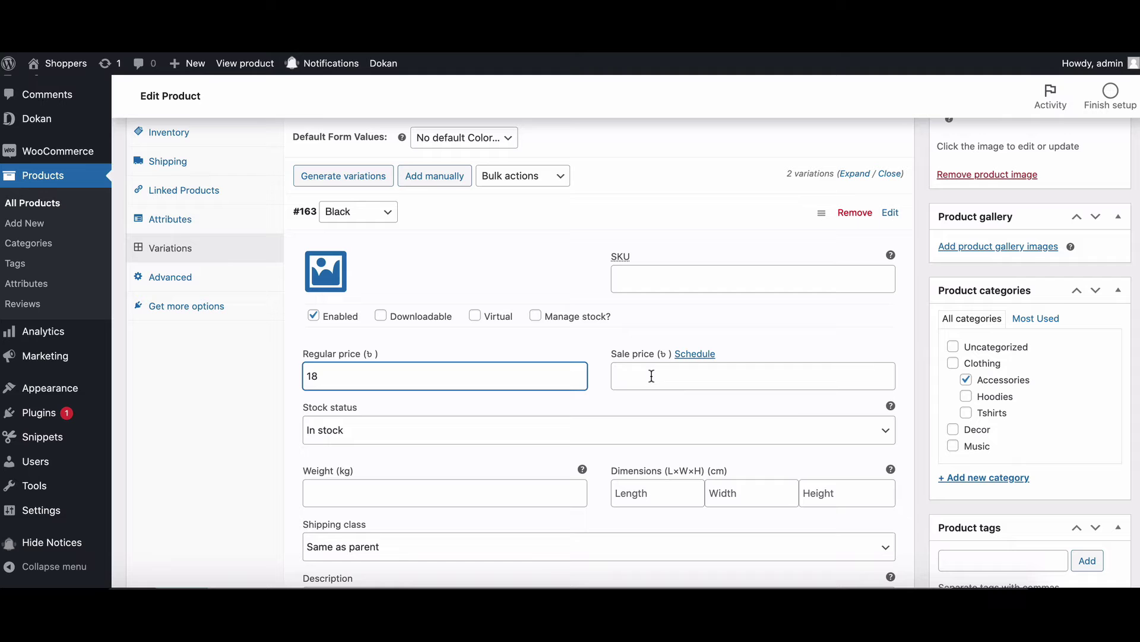
left_click(652, 376)
type("150")
key("BackSpace")
scroll(512, 455, "down", 2)
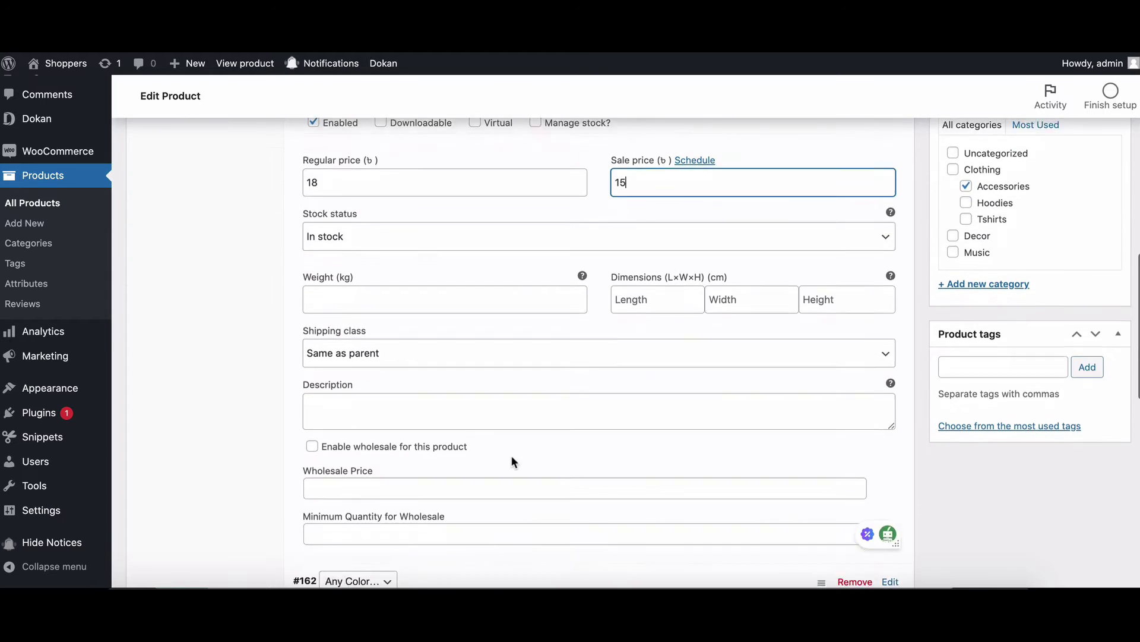
scroll(511, 459, "down", 2)
scroll(514, 450, "down", 1)
scroll(515, 453, "up", 5)
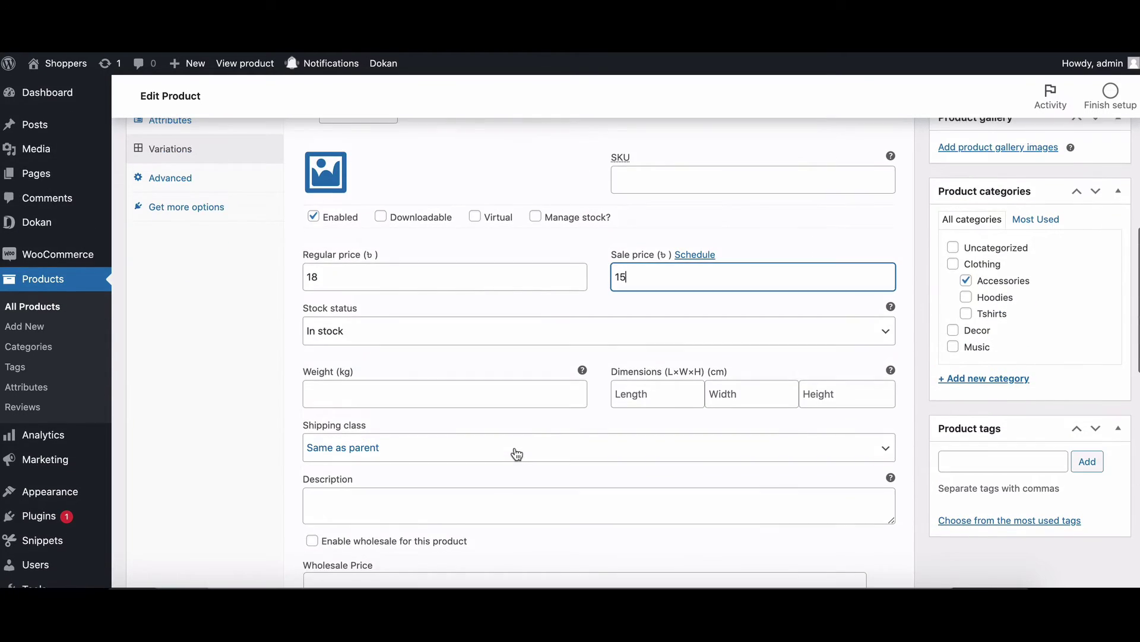
scroll(514, 449, "down", 2)
scroll(514, 449, "down", 2)
left_click(342, 503)
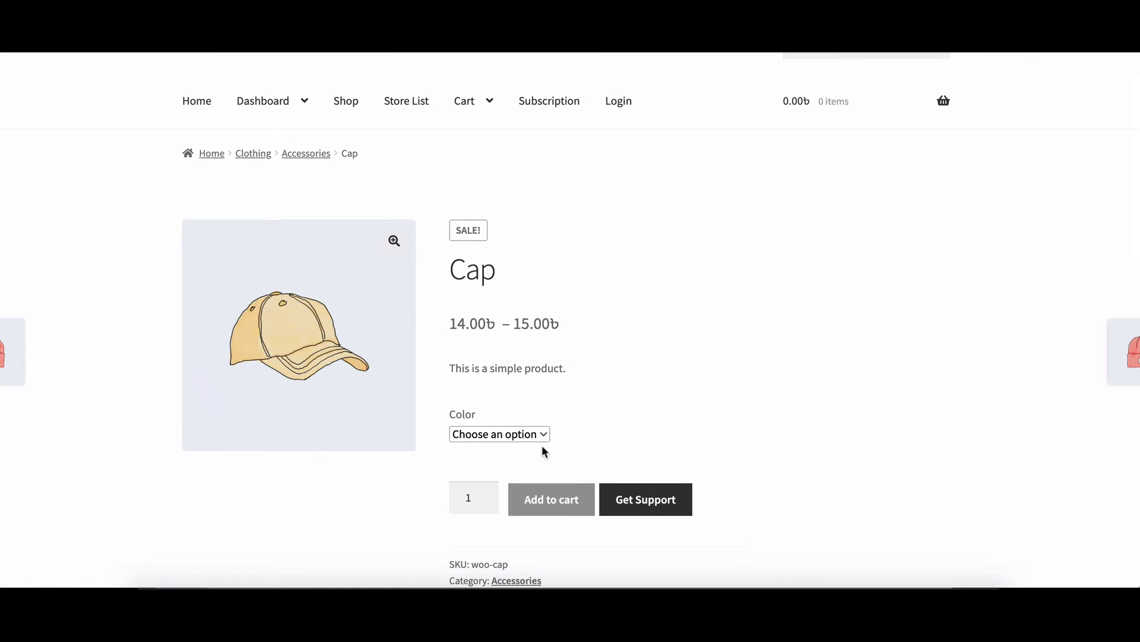
- Choose Black (15.00), then Blue (14.00), in the Cap's Color dropdown
left_click(538, 436)
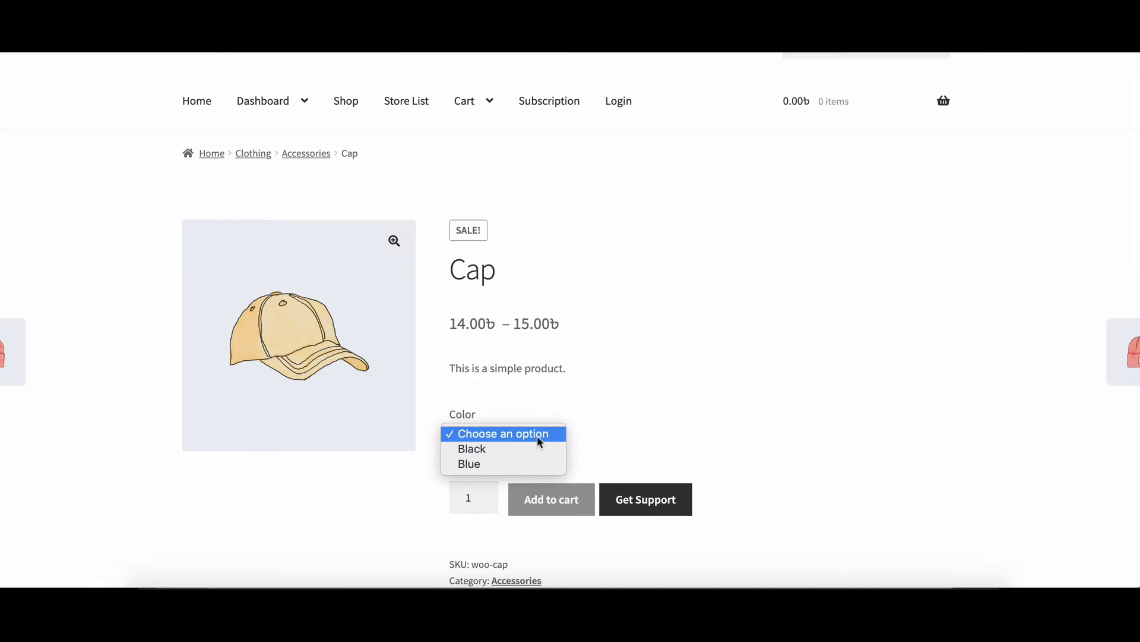
left_click(504, 449)
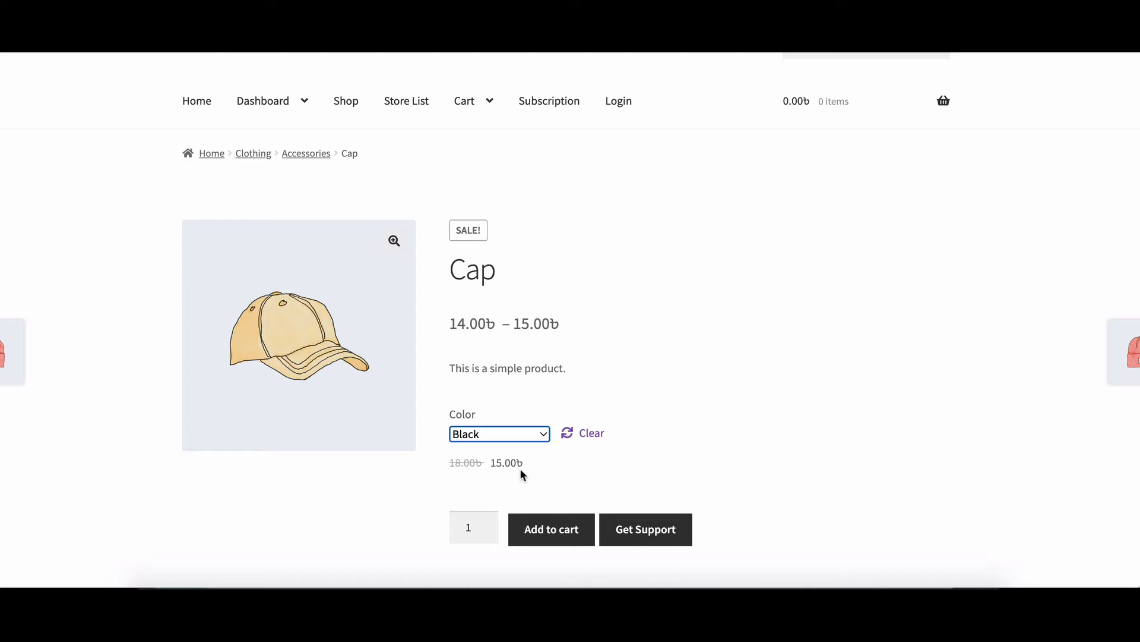
left_click(542, 433)
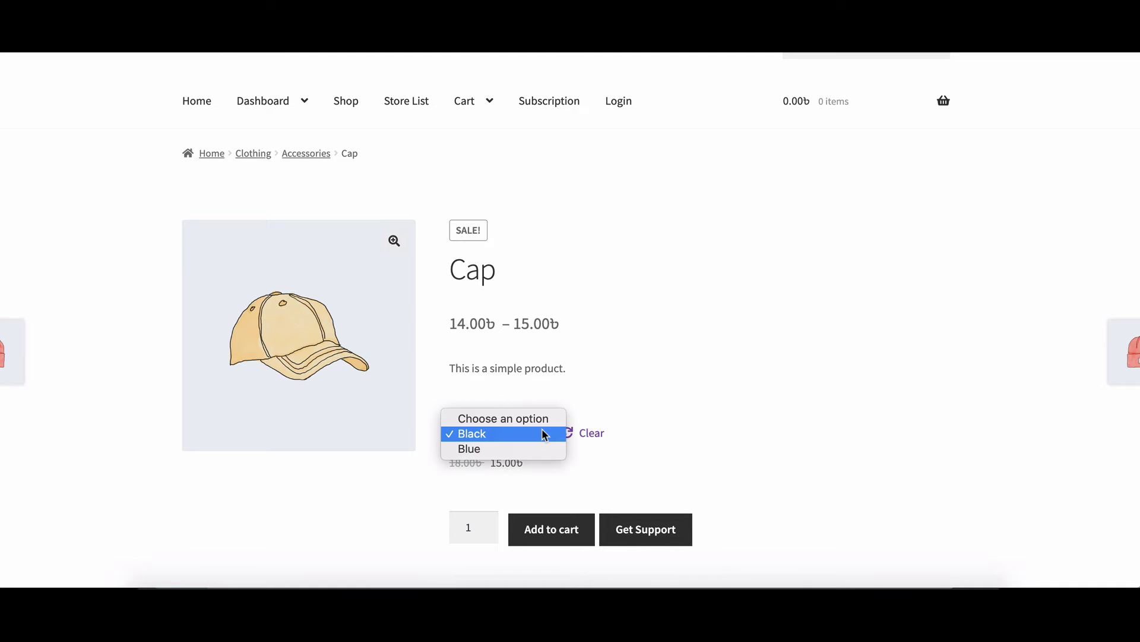
left_click(522, 448)
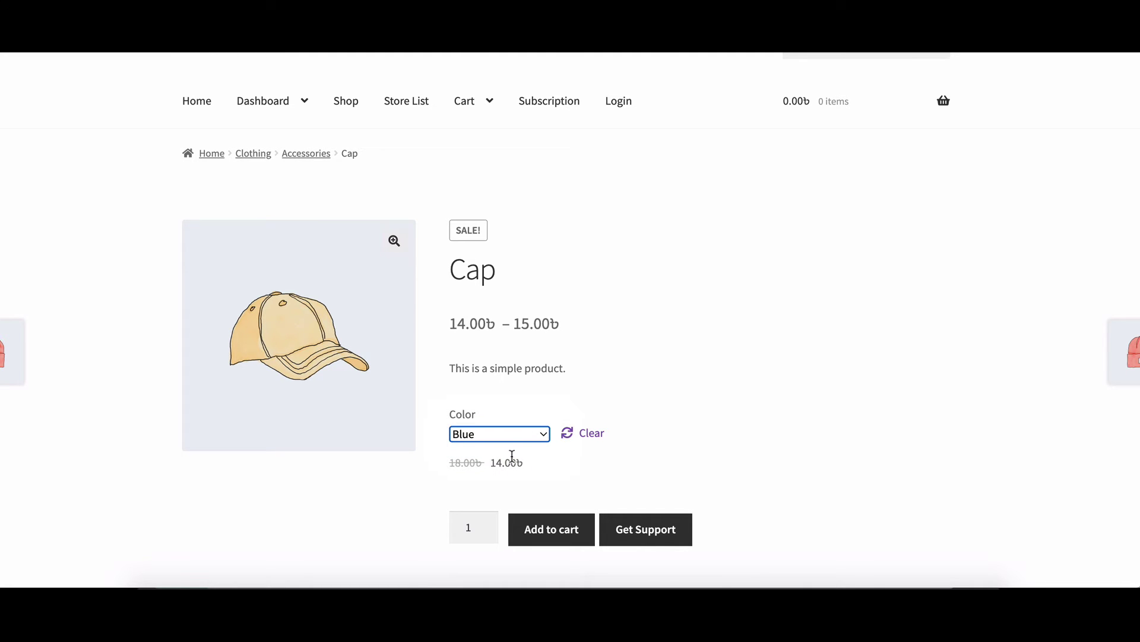
scroll(537, 470, "down", 2)
scroll(536, 471, "down", 2)
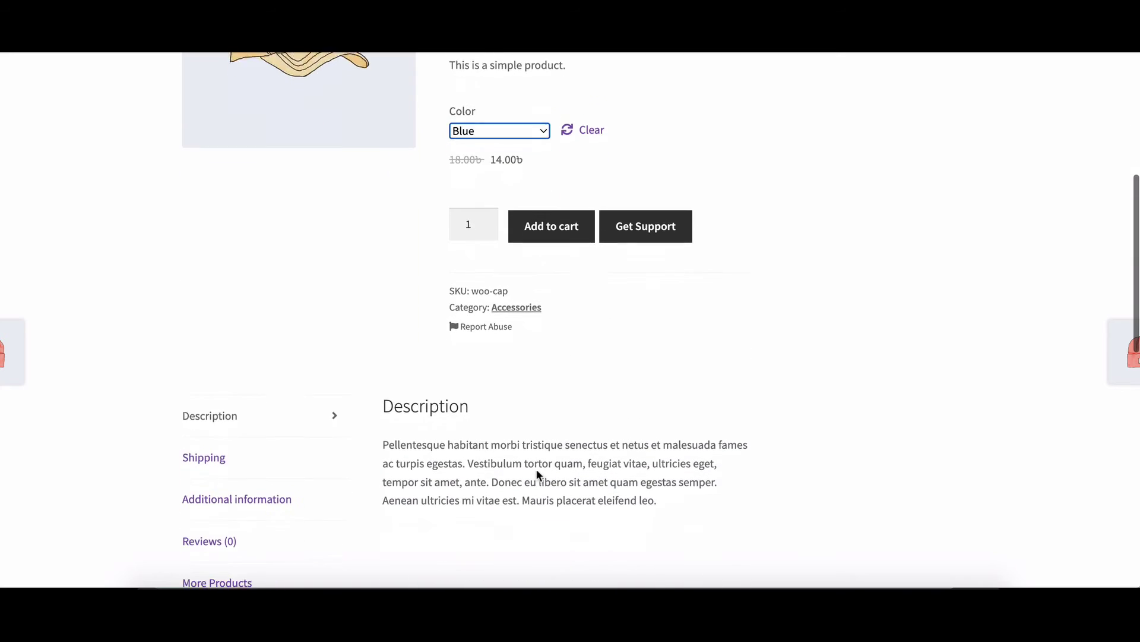
scroll(536, 470, "down", 1)
scroll(536, 471, "down", 2)
scroll(536, 473, "down", 2)
scroll(536, 472, "down", 1)
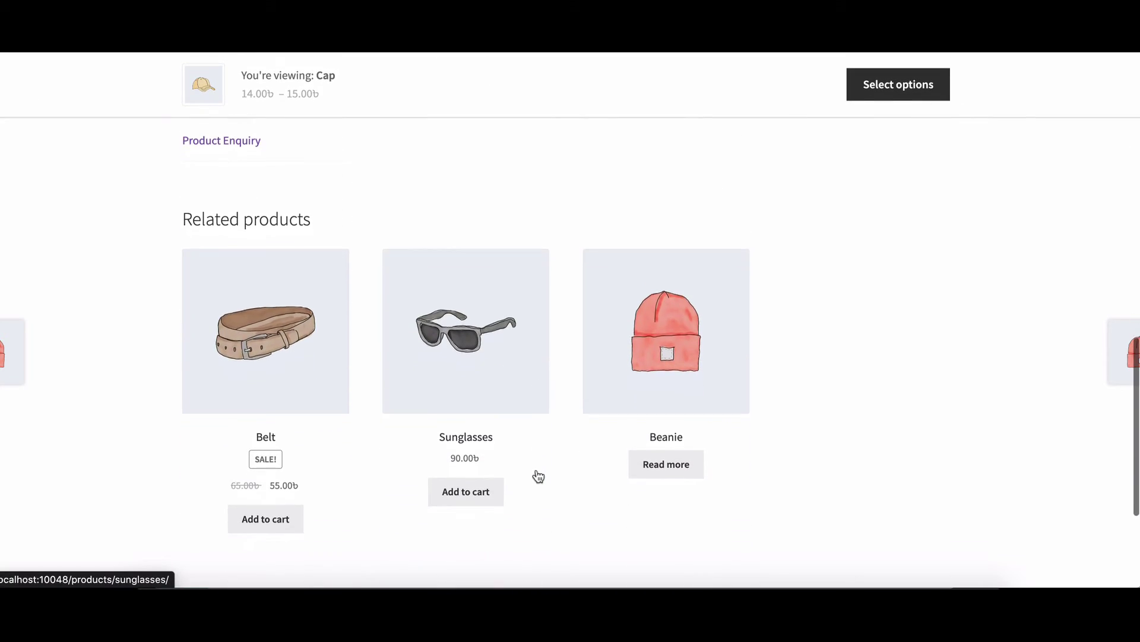
scroll(537, 473, "up", 2)
scroll(536, 473, "up", 4)
scroll(537, 475, "up", 1)
scroll(537, 476, "up", 2)
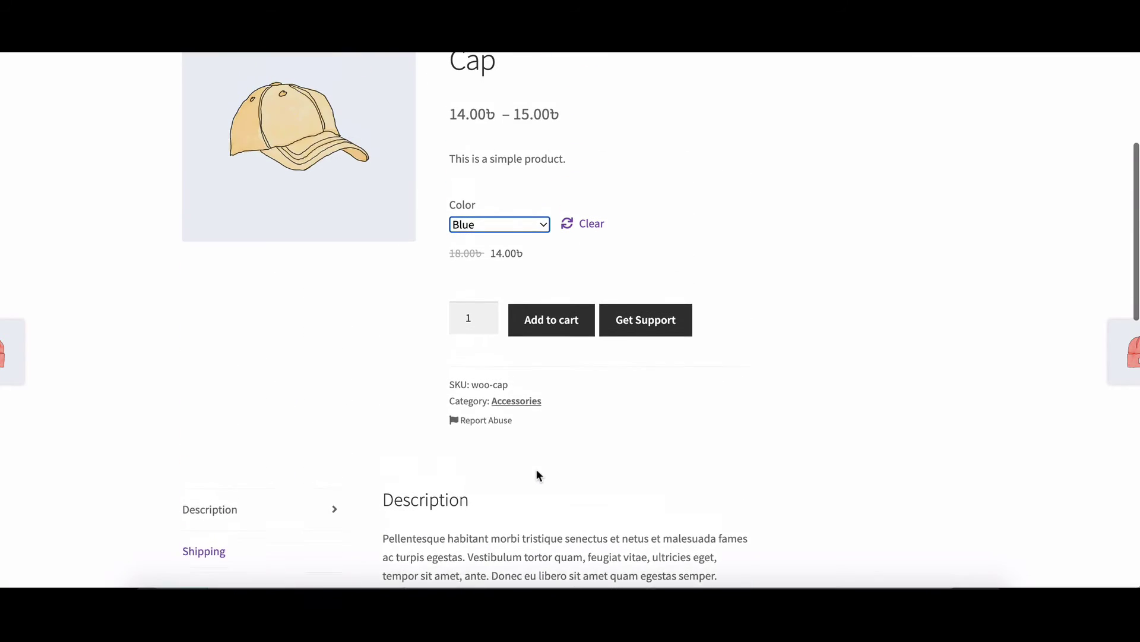
scroll(536, 474, "up", 1)
scroll(537, 475, "up", 2)
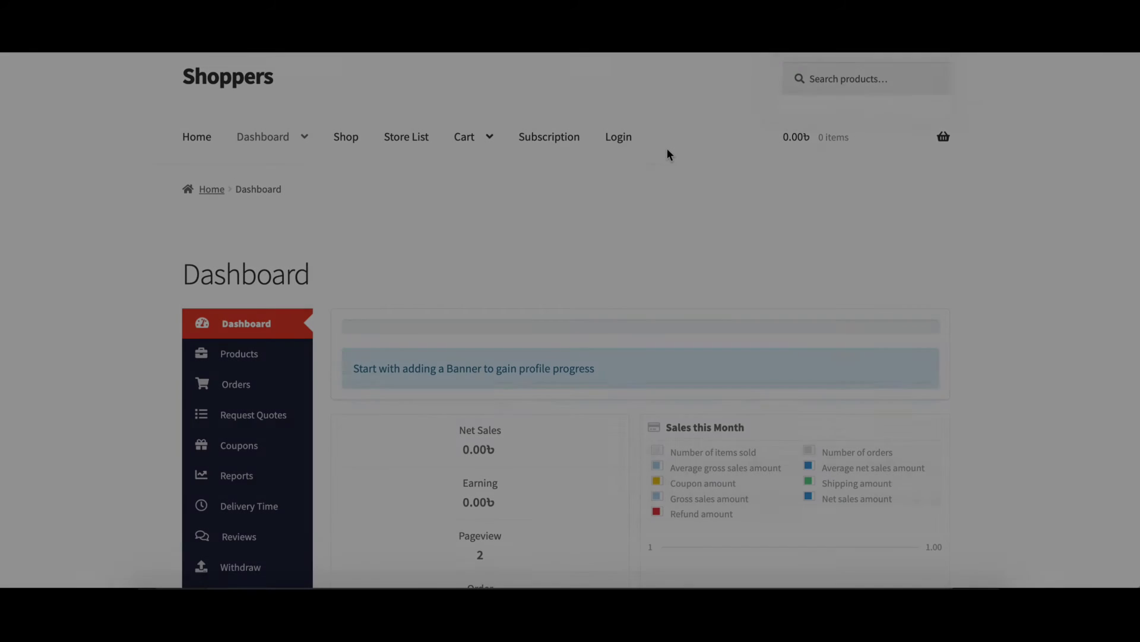
scroll(668, 150, "down", 1)
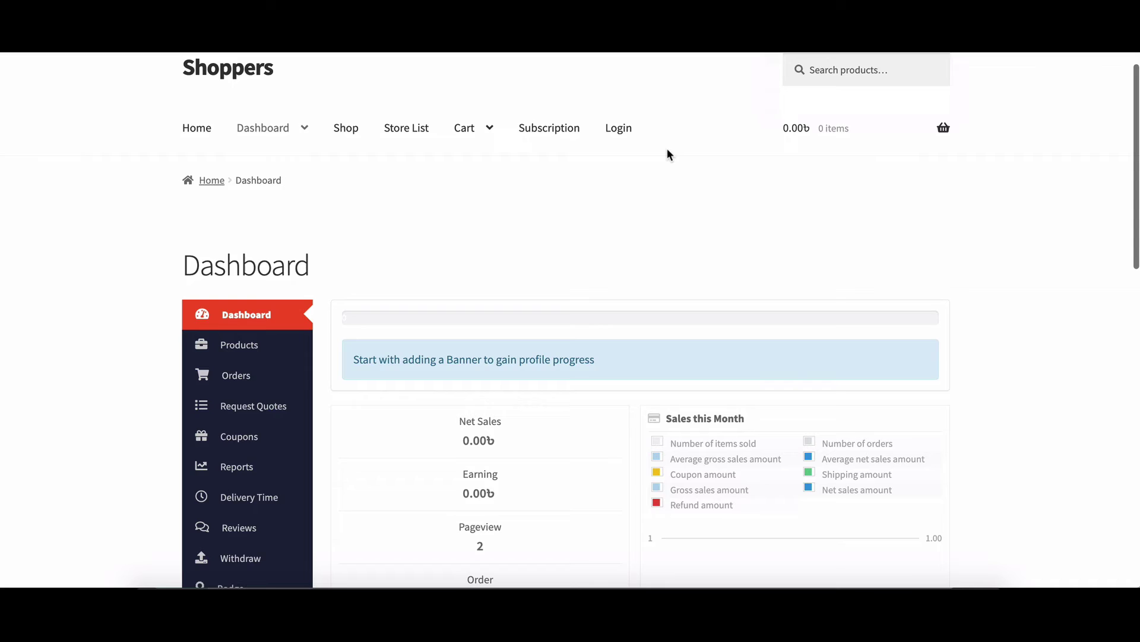
scroll(667, 155, "down", 1)
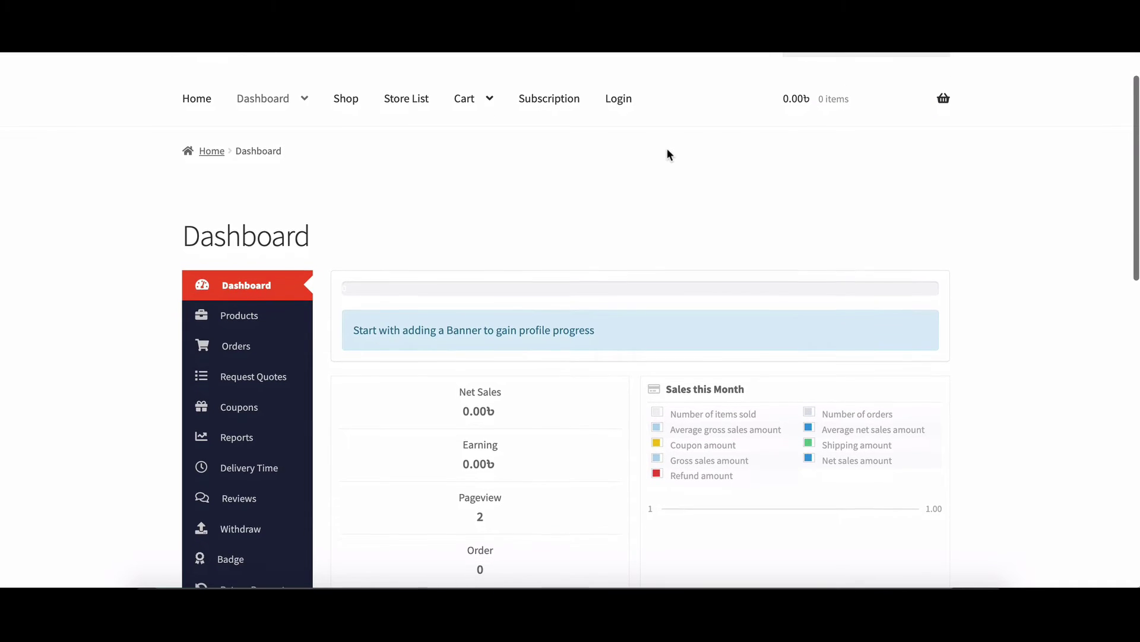
scroll(667, 155, "down", 1)
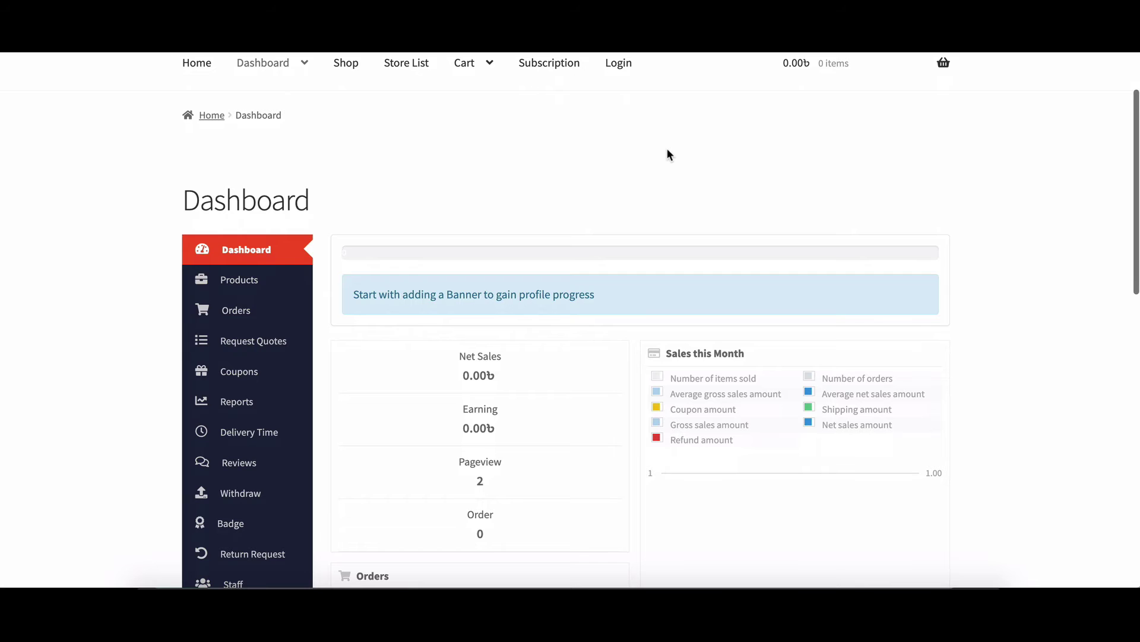
scroll(667, 156, "down", 1)
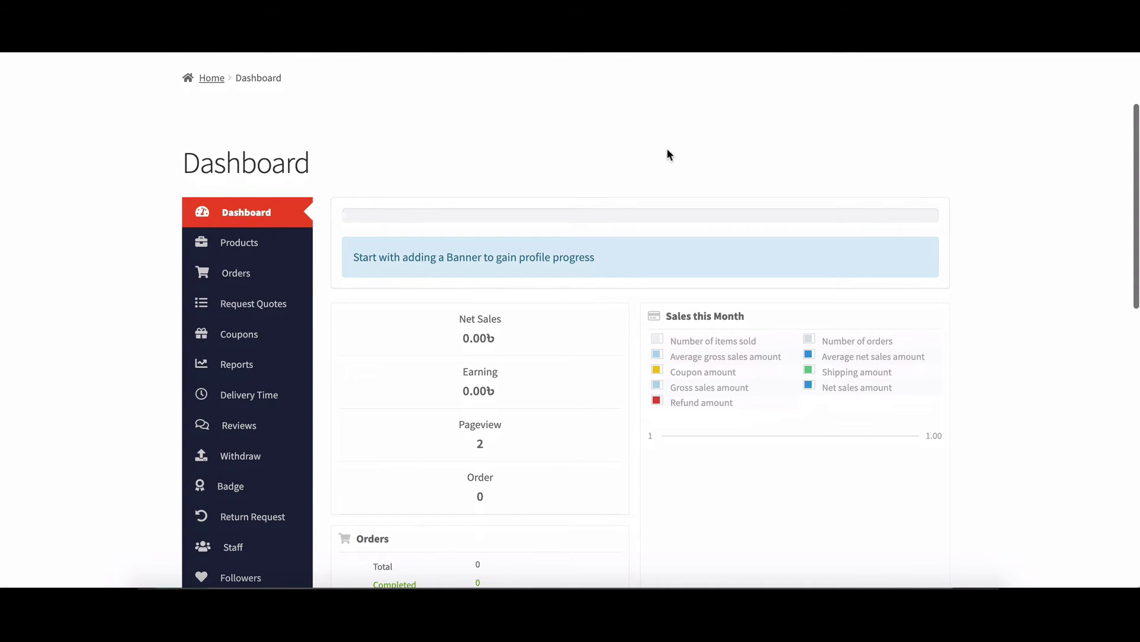
- Open Hoodie with Zipper for editing from the vendor Products list
left_click(229, 245)
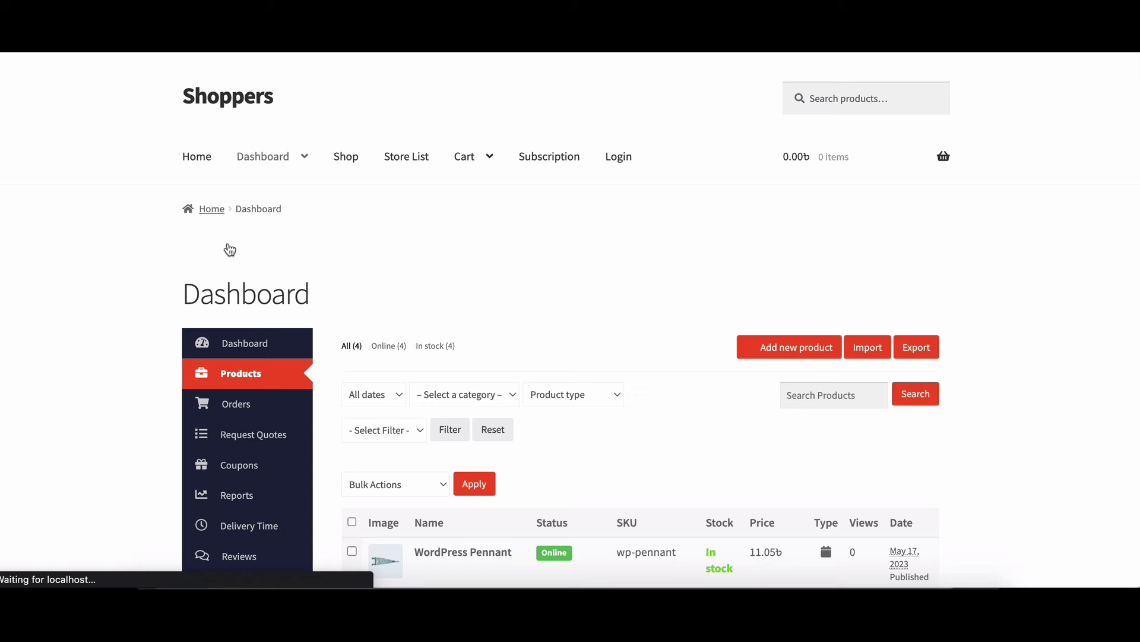
scroll(575, 301, "down", 5)
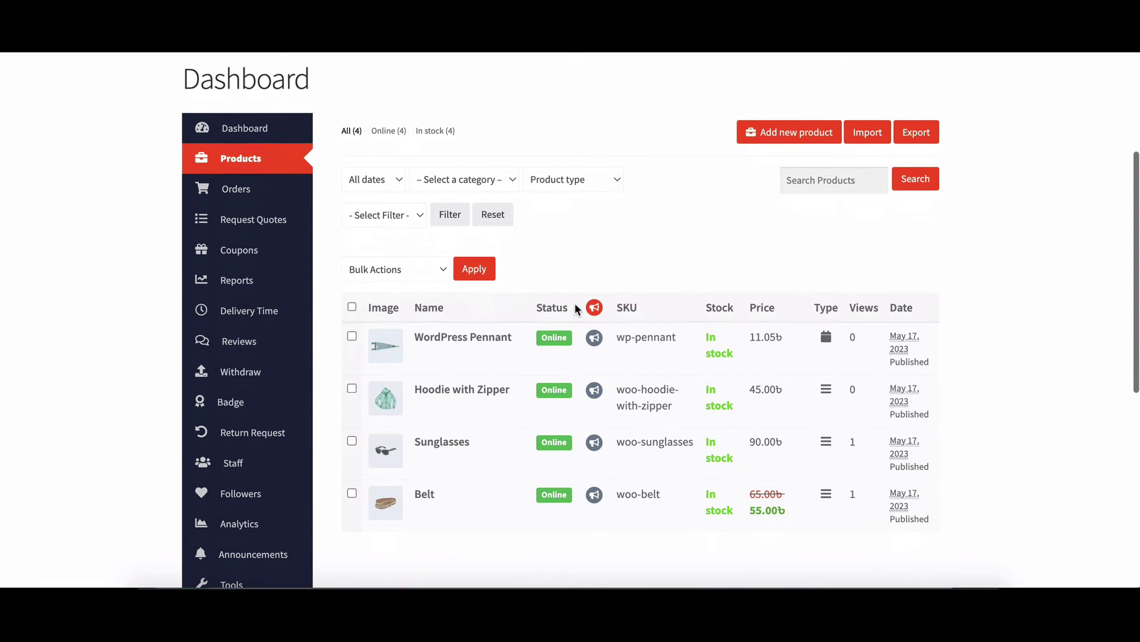
mouse_move(462, 397)
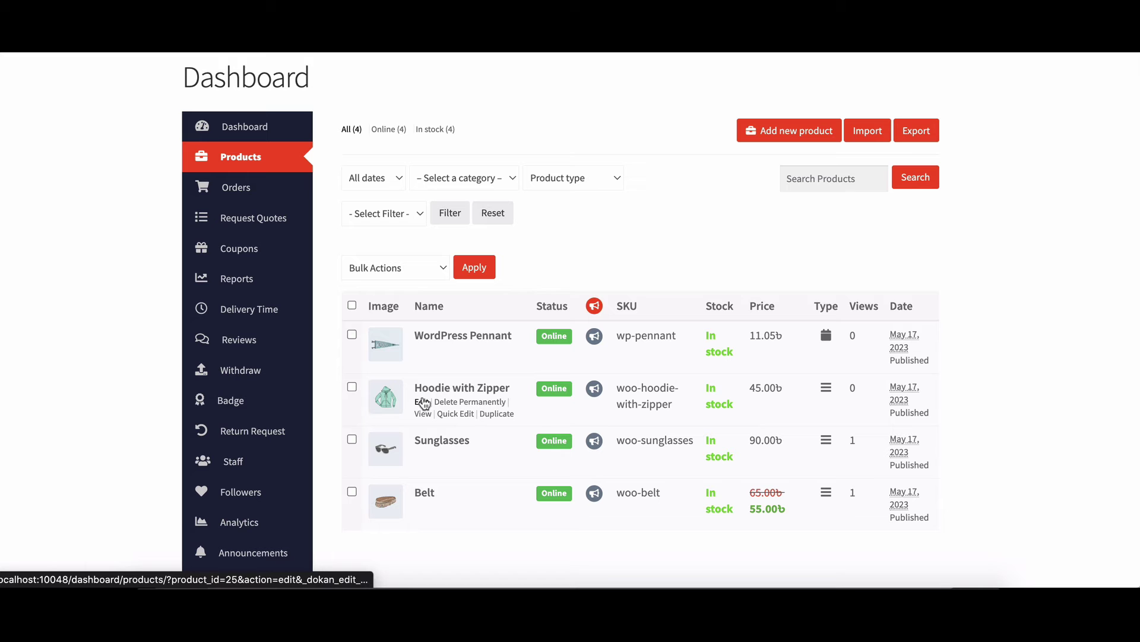
left_click(423, 402)
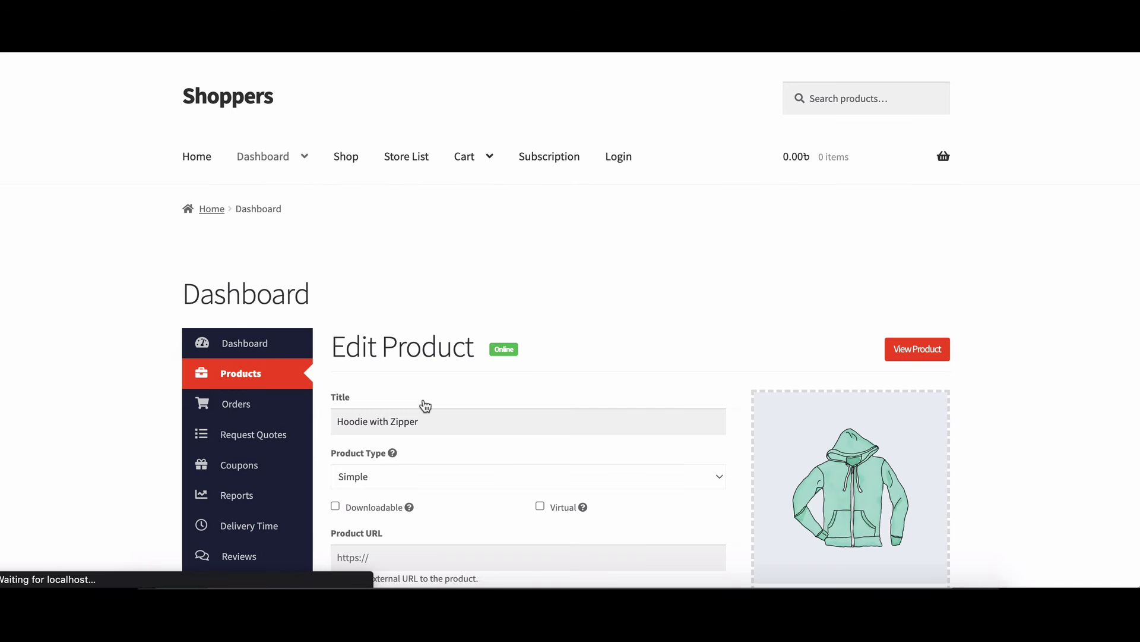
scroll(424, 404, "down", 5)
scroll(426, 405, "down", 1)
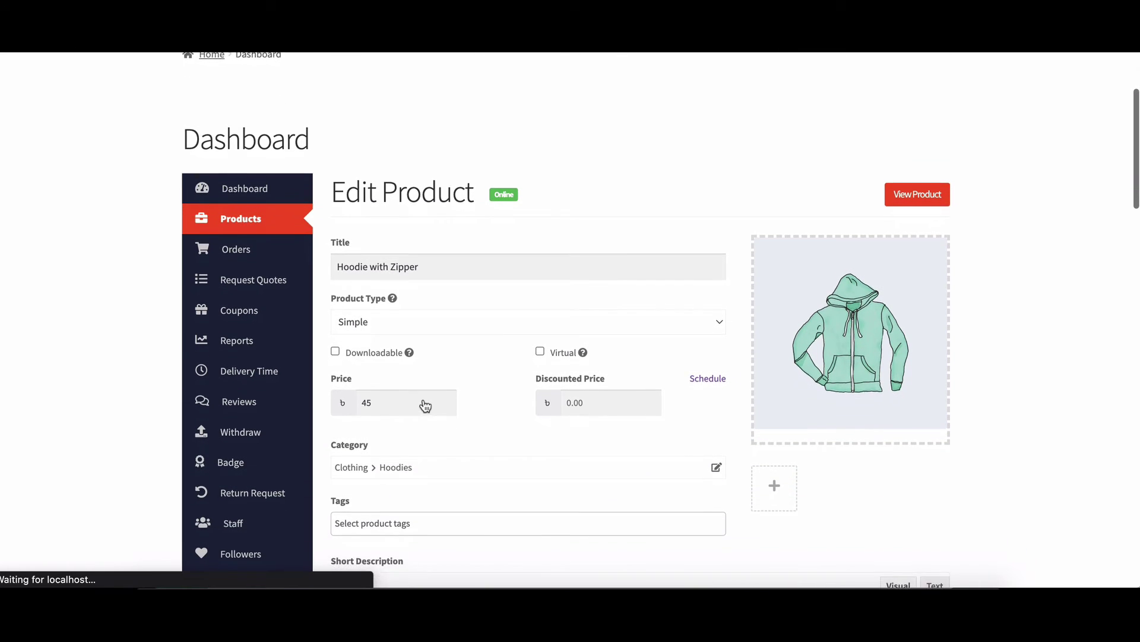
scroll(426, 405, "down", 1)
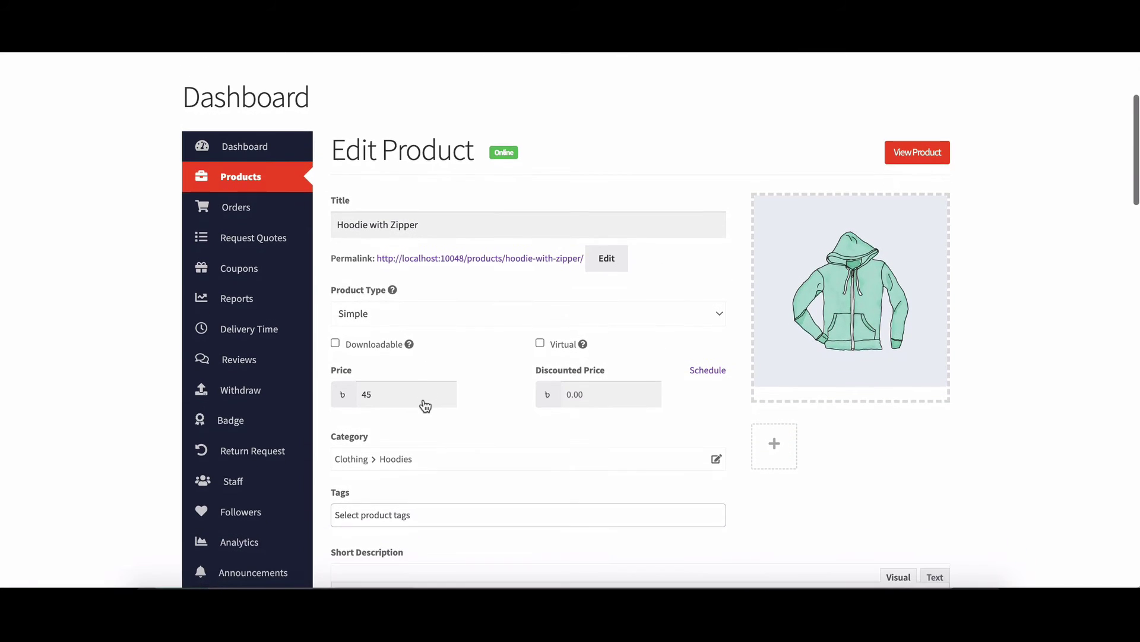
- Change Hoodie with Zipper's Product Type from Simple to Variable
left_click(556, 314)
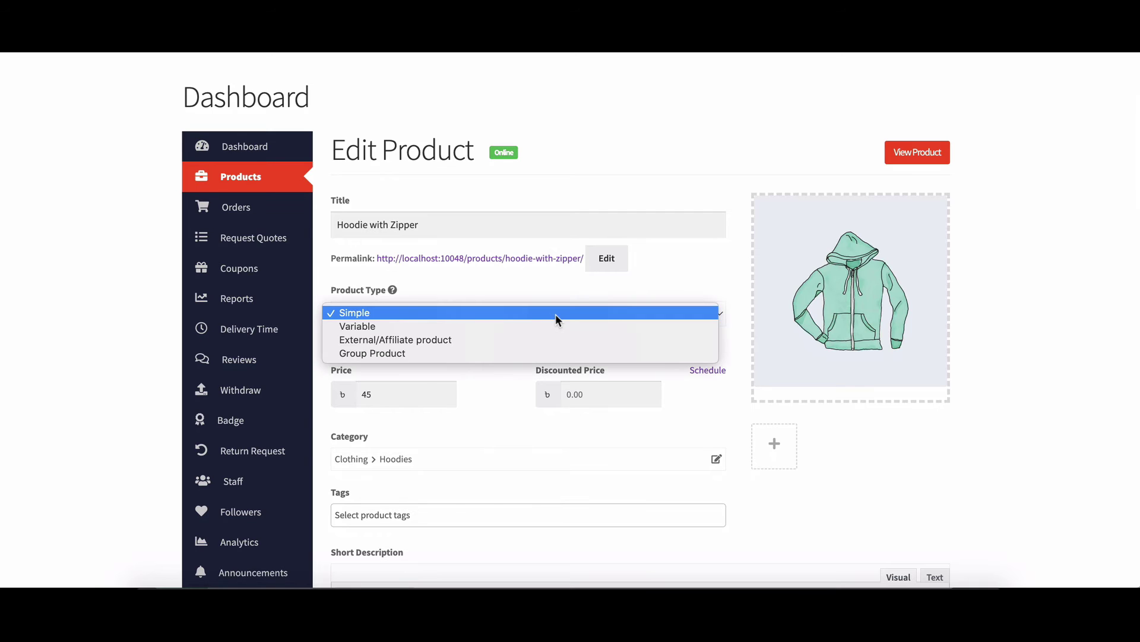
left_click(518, 328)
scroll(486, 288, "down", 1)
scroll(486, 285, "down", 1)
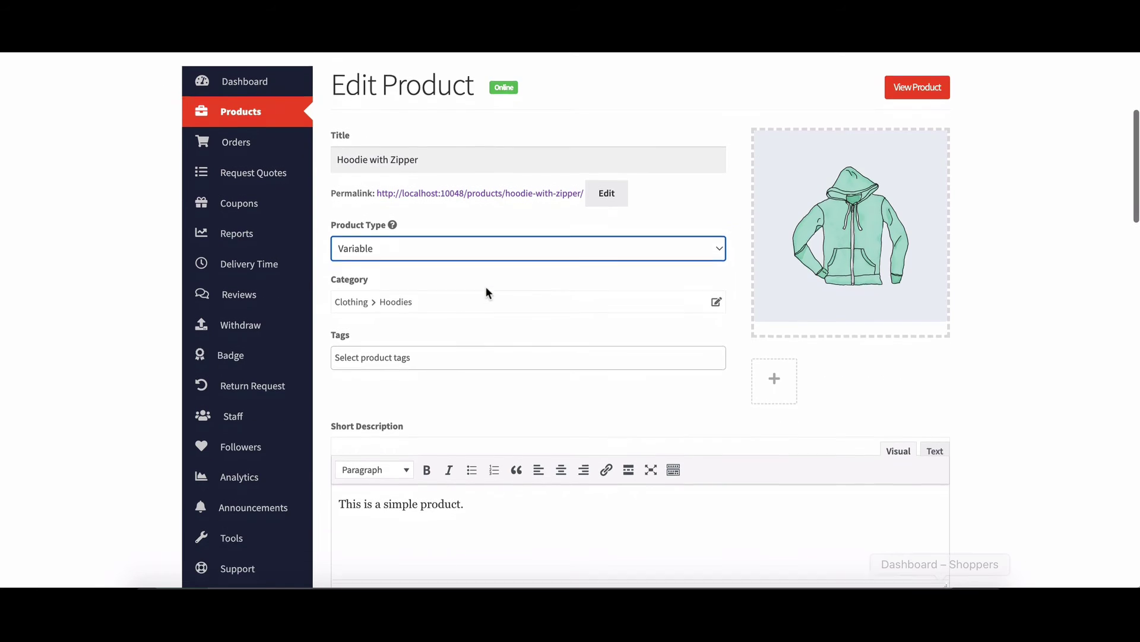
scroll(485, 286, "down", 1)
scroll(485, 286, "down", 1)
scroll(486, 286, "down", 3)
scroll(486, 287, "down", 1)
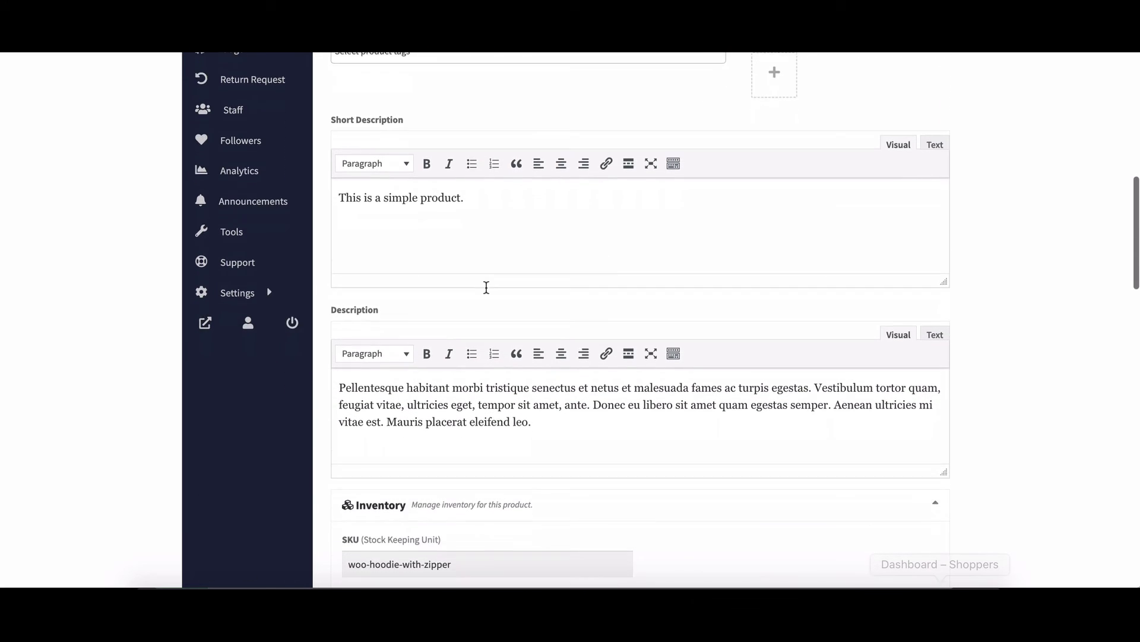
scroll(485, 286, "down", 2)
scroll(485, 286, "down", 2)
scroll(486, 286, "down", 2)
scroll(486, 289, "down", 2)
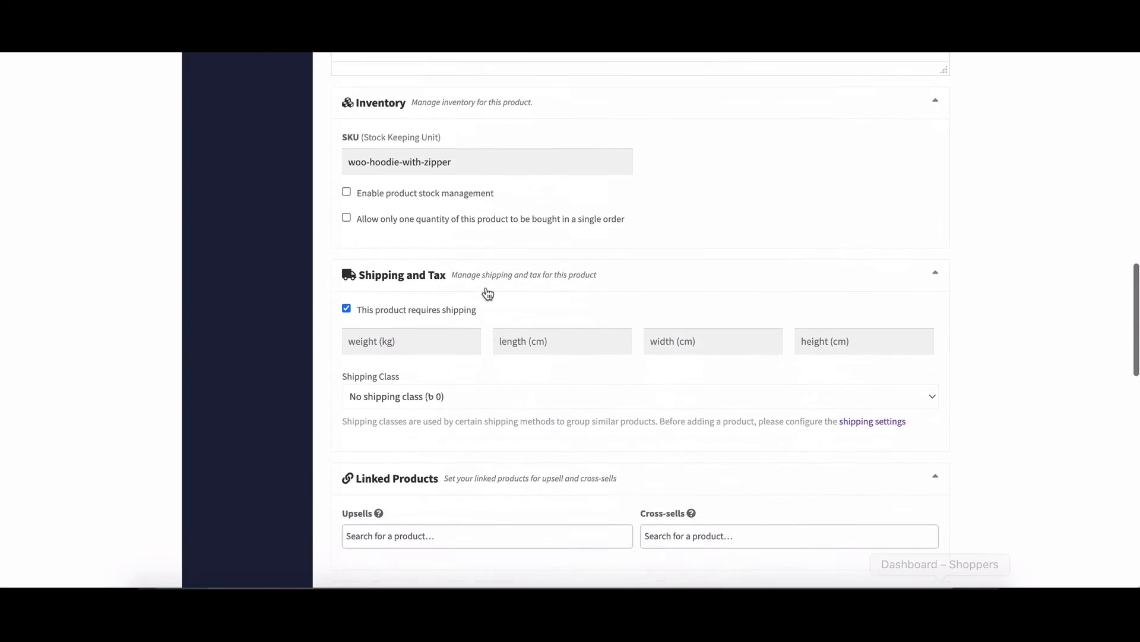
scroll(486, 289, "down", 5)
scroll(473, 330, "up", 1)
scroll(459, 366, "down", 1)
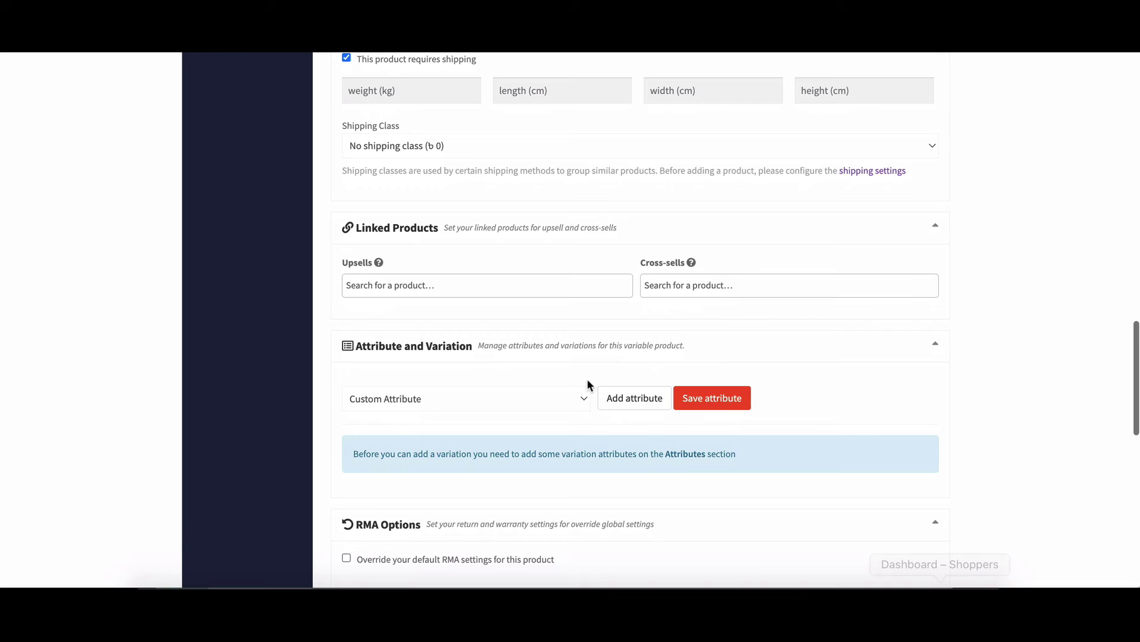
- Add Color with Black, Blue and Red values, enable Used for variations, and save
left_click(555, 400)
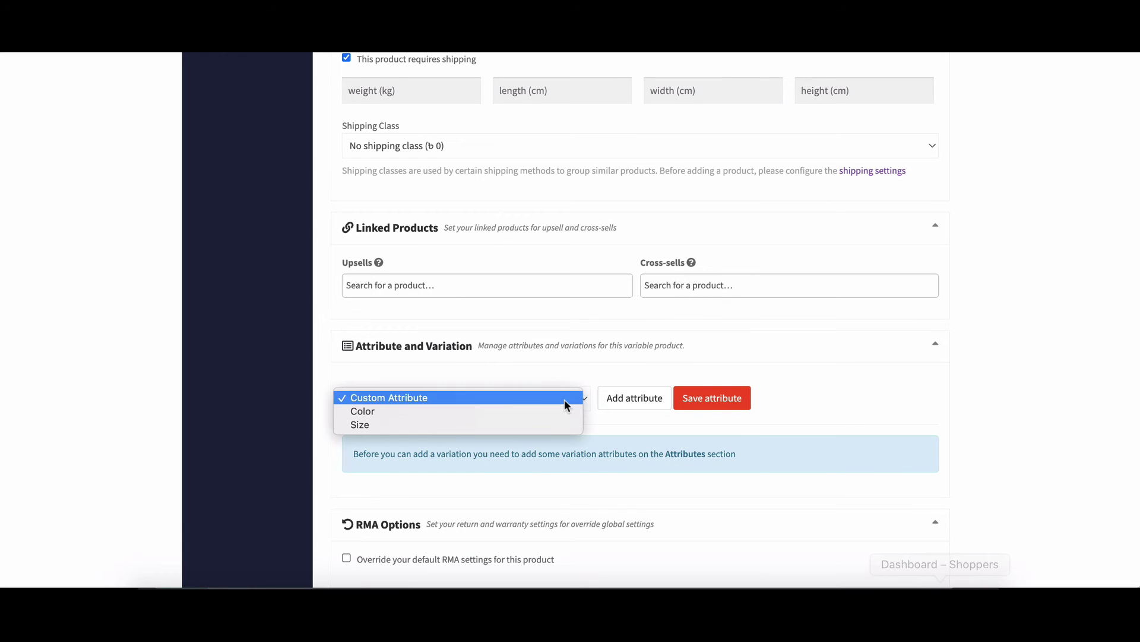
left_click(462, 409)
left_click(613, 403)
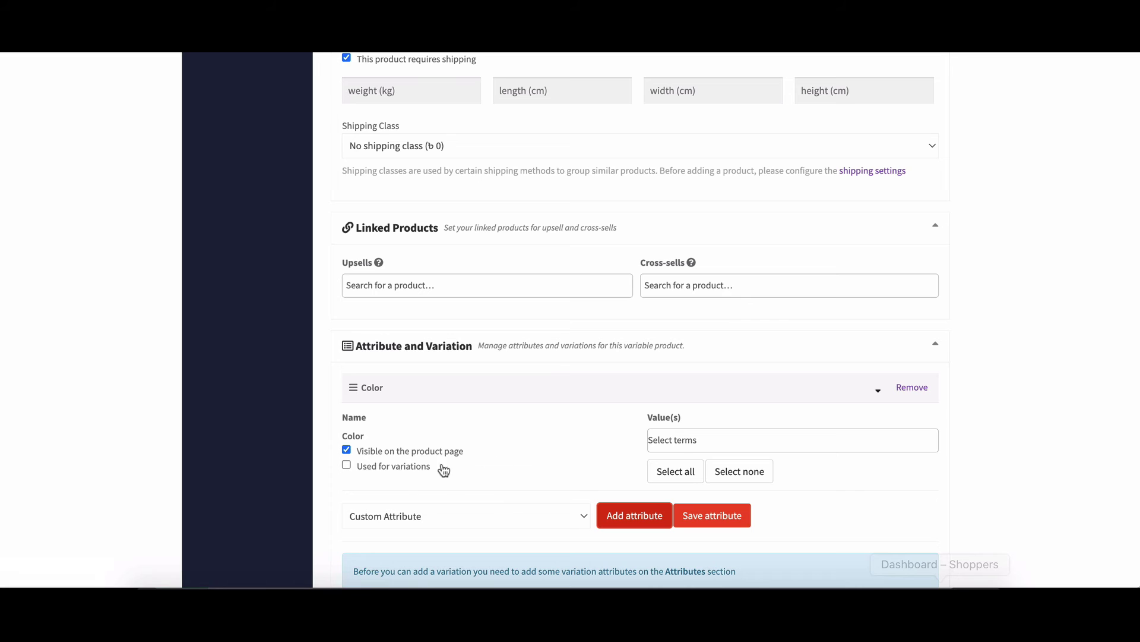
left_click(682, 440)
left_click(675, 471)
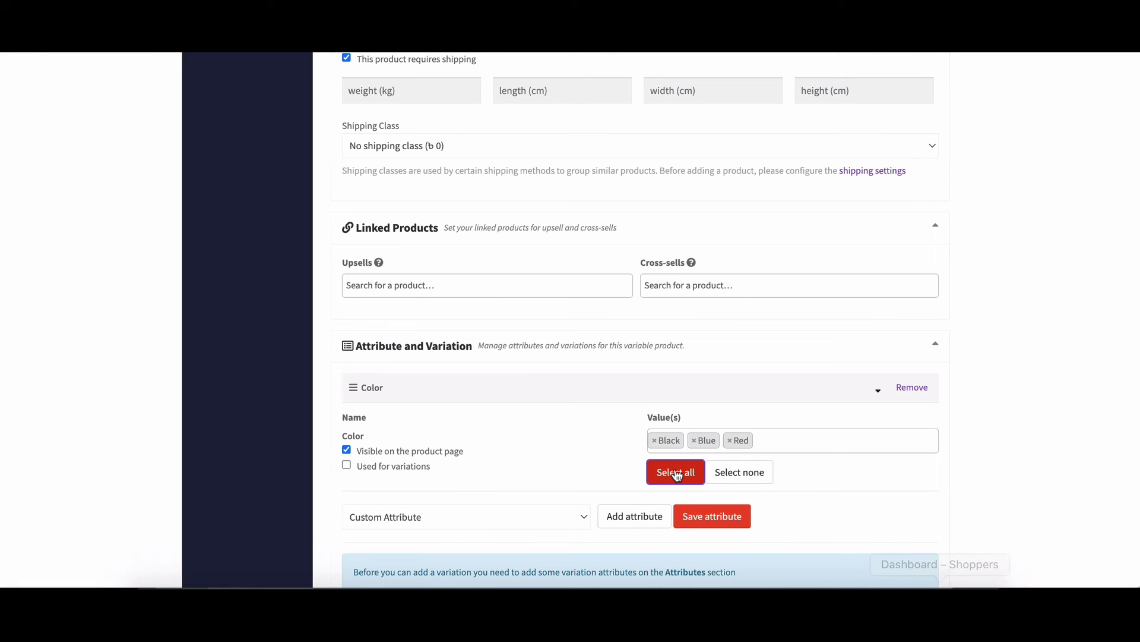
scroll(387, 474, "down", 1)
left_click(346, 427)
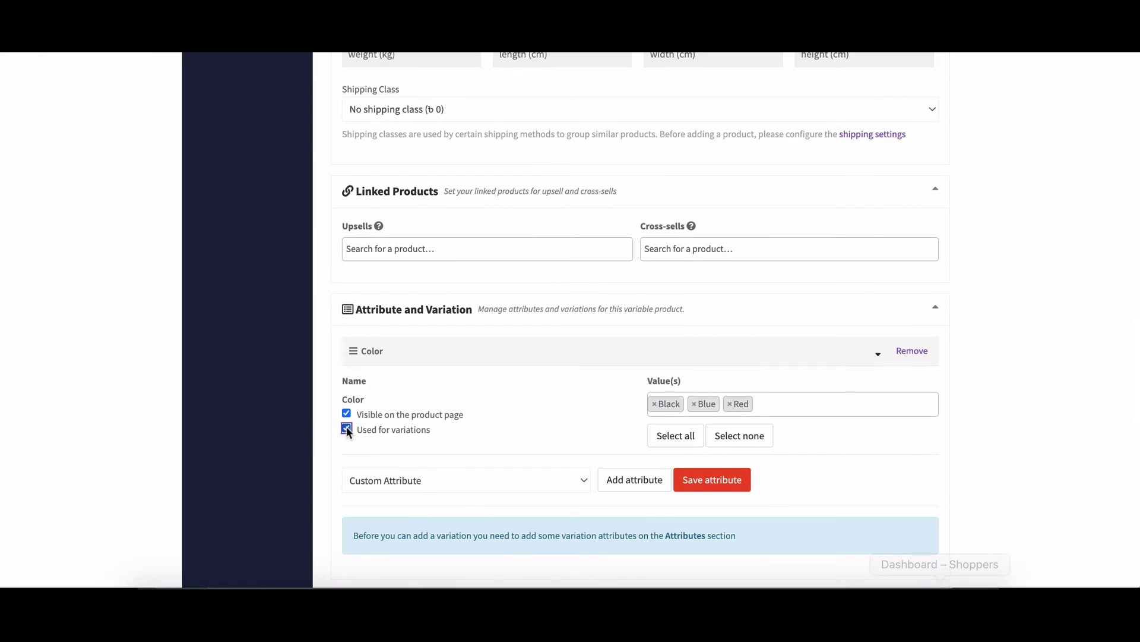
scroll(592, 432, "down", 2)
scroll(590, 428, "down", 1)
scroll(590, 421, "down", 4)
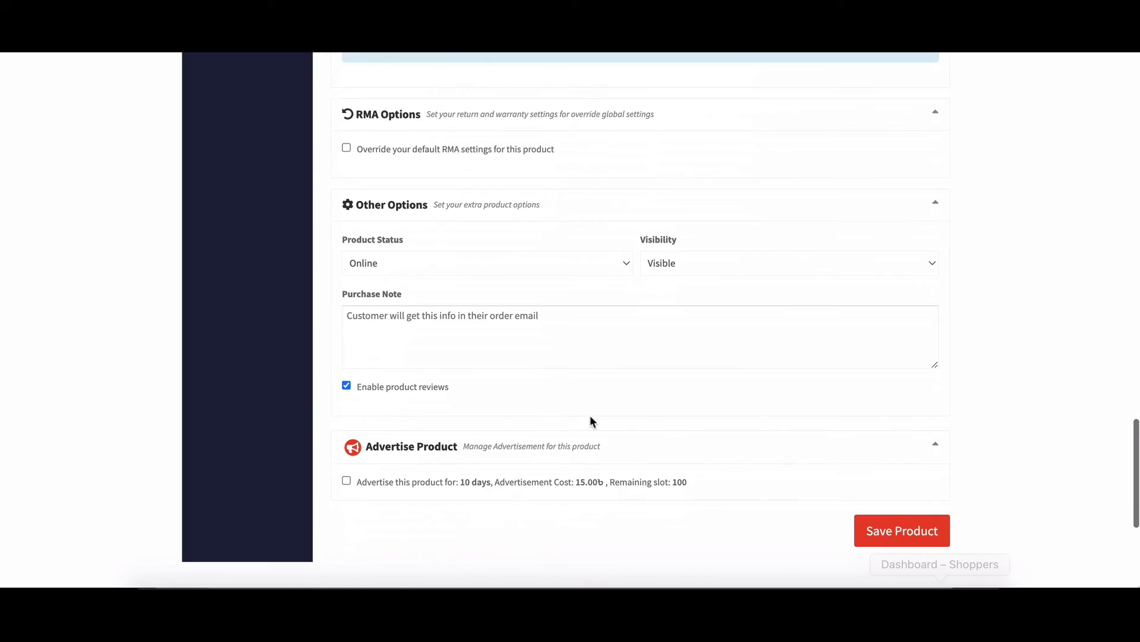
left_click(902, 452)
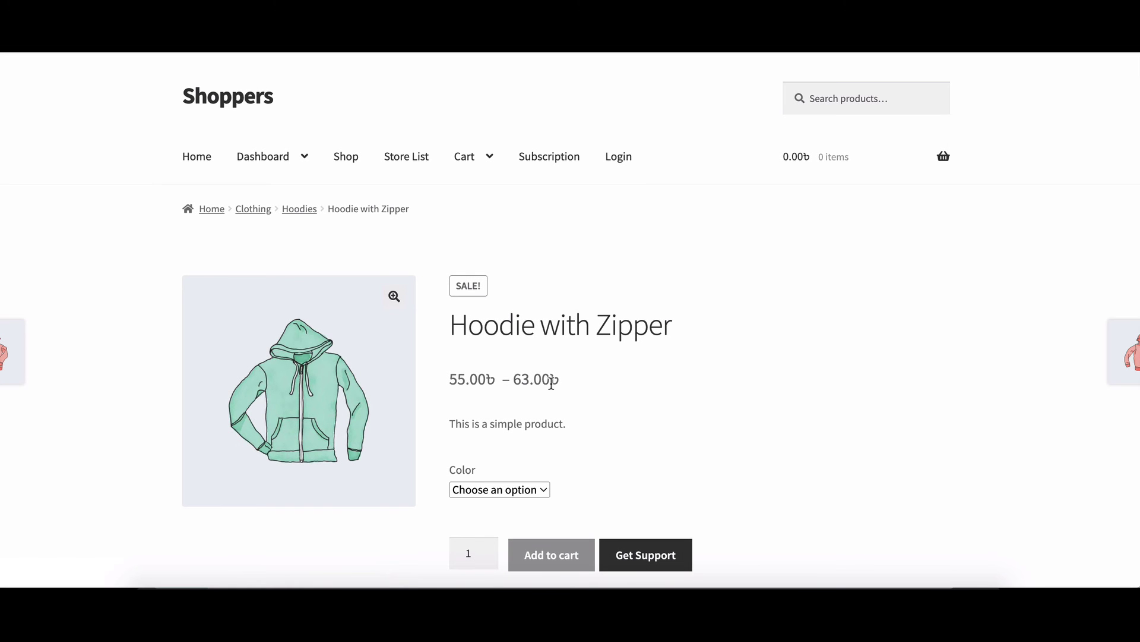
scroll(566, 376, "down", 2)
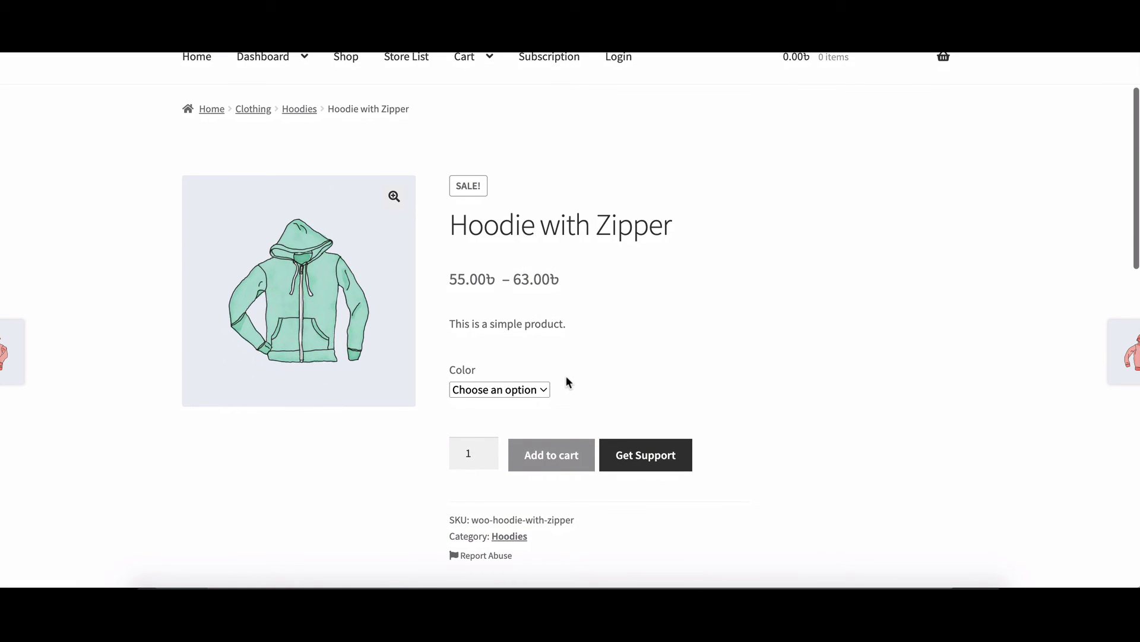
- Select Black, Blue and Red in turn, confirming prices 60.00, 55.00 and 63.00
left_click(540, 415)
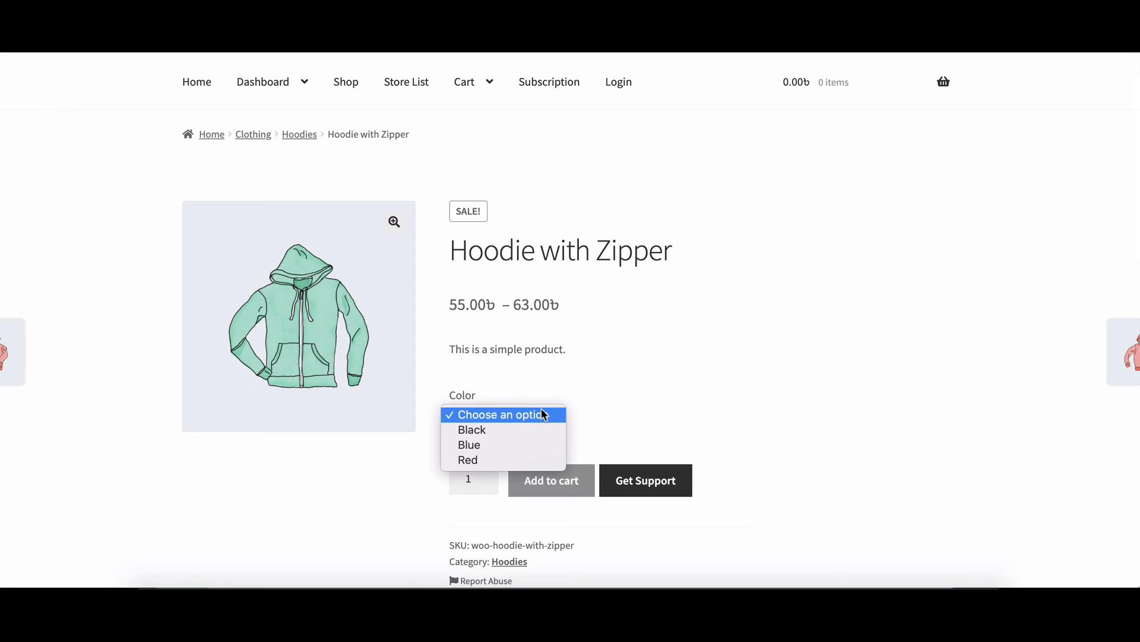
left_click(512, 428)
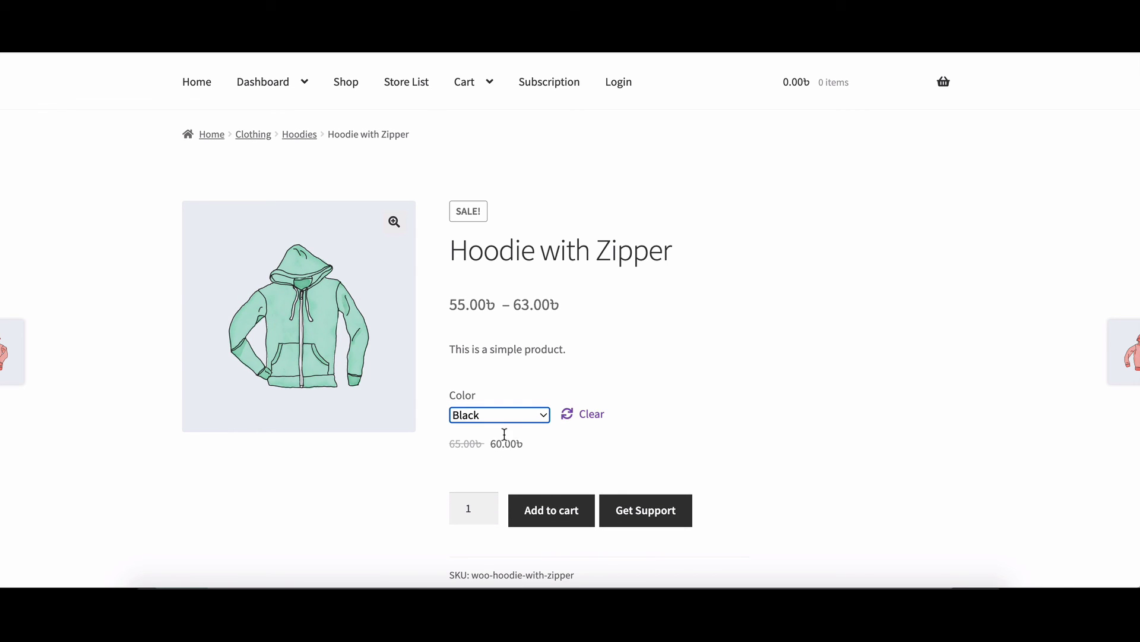
left_click(544, 415)
left_click(521, 430)
left_click(545, 414)
left_click(530, 429)
- Go to the Shop page to find Hoodie with Zipper priced 55.00–63.00
left_click(347, 84)
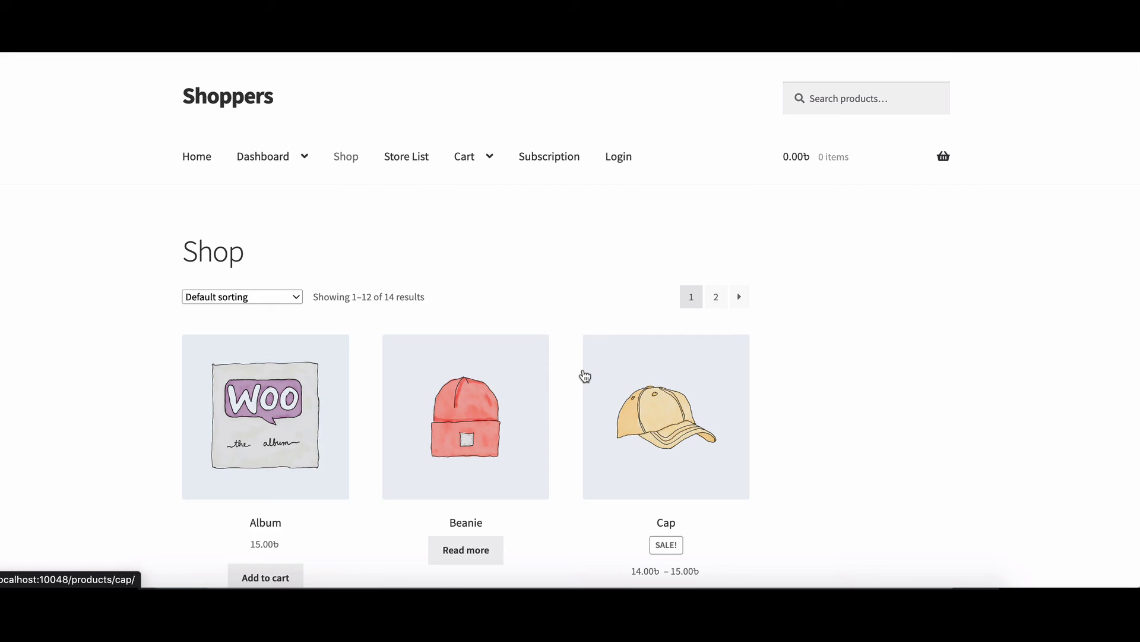
scroll(585, 376, "down", 2)
scroll(584, 376, "down", 2)
scroll(584, 376, "down", 1)
scroll(586, 376, "down", 1)
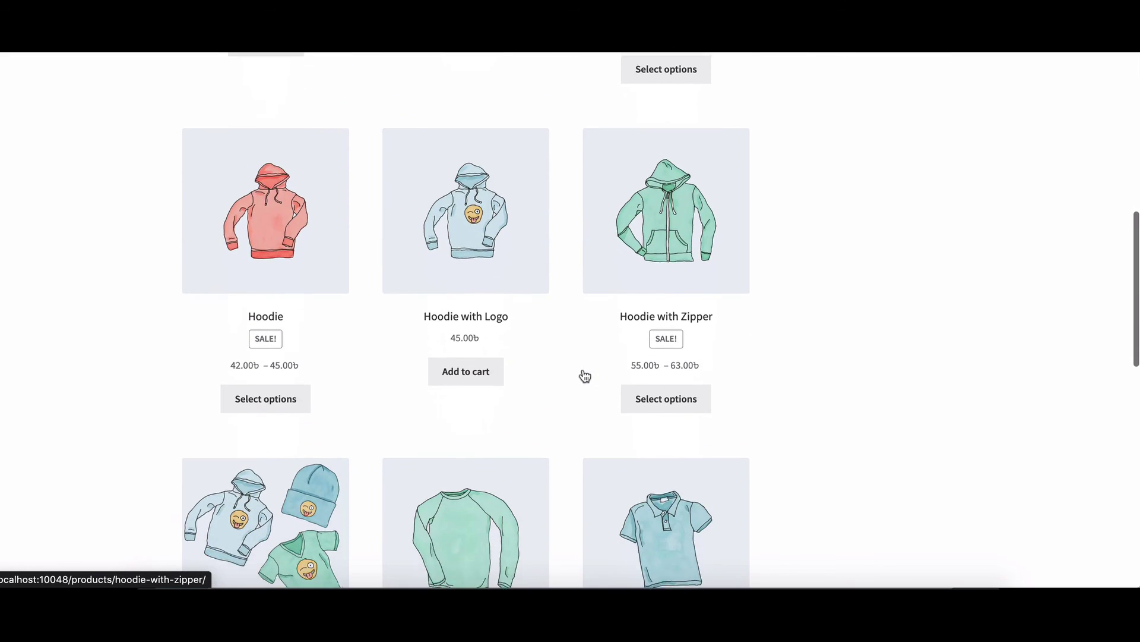
scroll(584, 375, "down", 1)
scroll(584, 375, "down", 2)
scroll(584, 375, "down", 2)
scroll(585, 376, "down", 1)
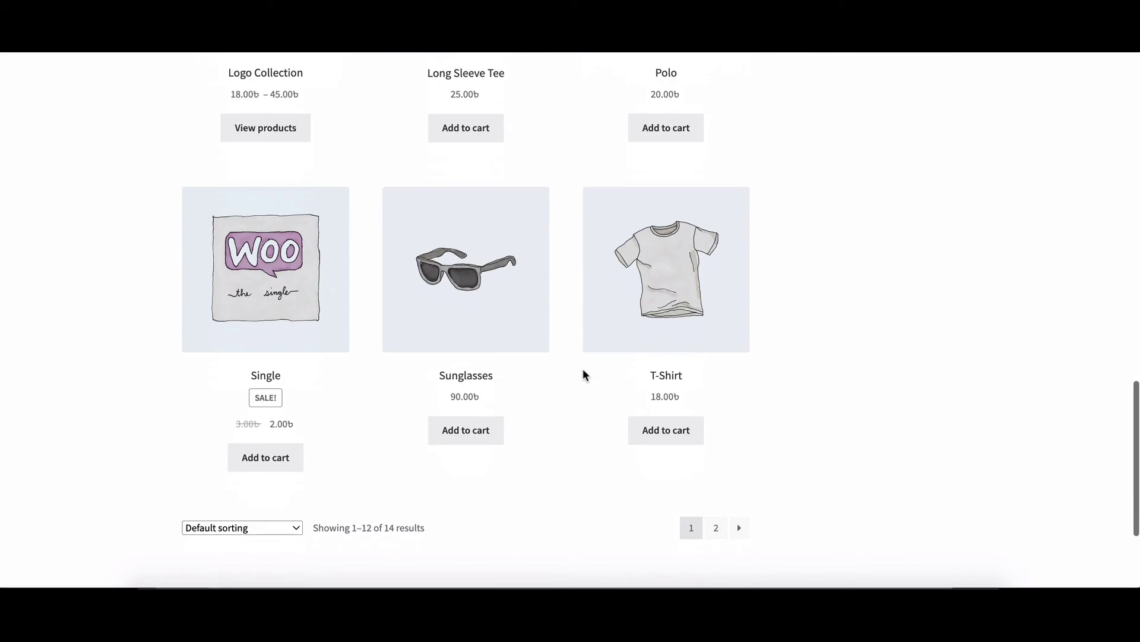
scroll(582, 375, "down", 1)
scroll(583, 374, "down", 1)
scroll(583, 375, "up", 1)
scroll(583, 374, "up", 3)
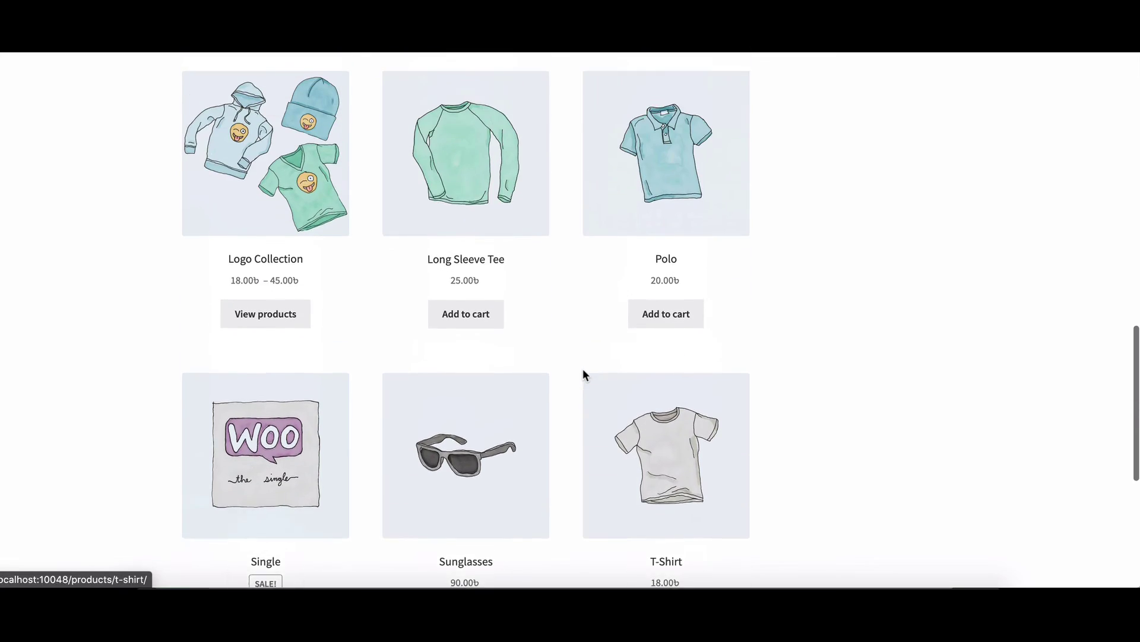
scroll(583, 374, "up", 3)
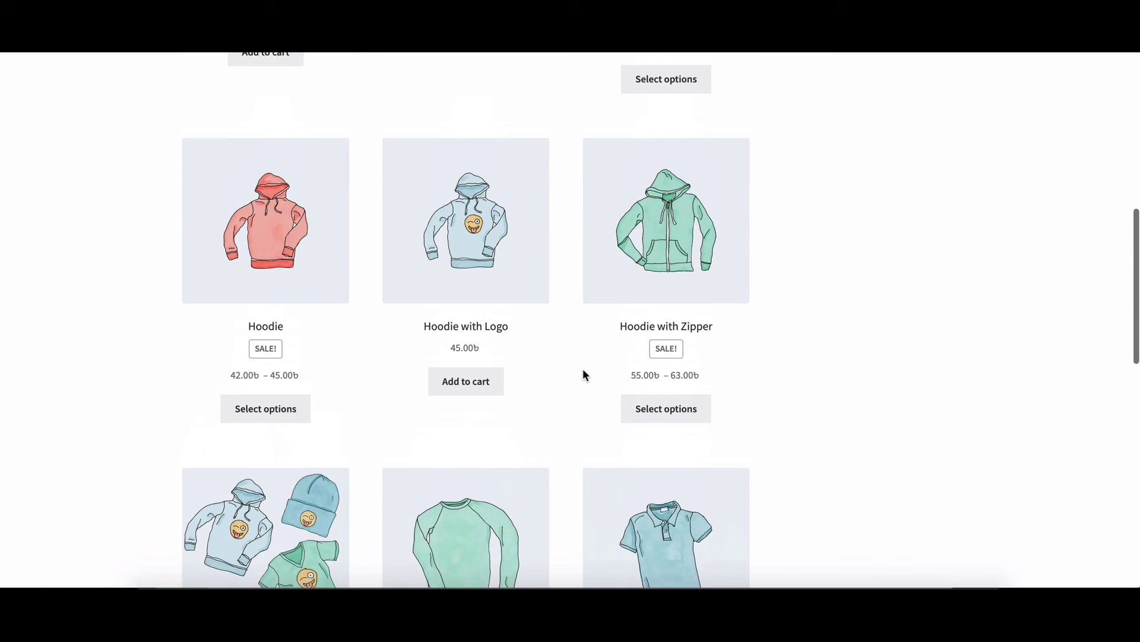